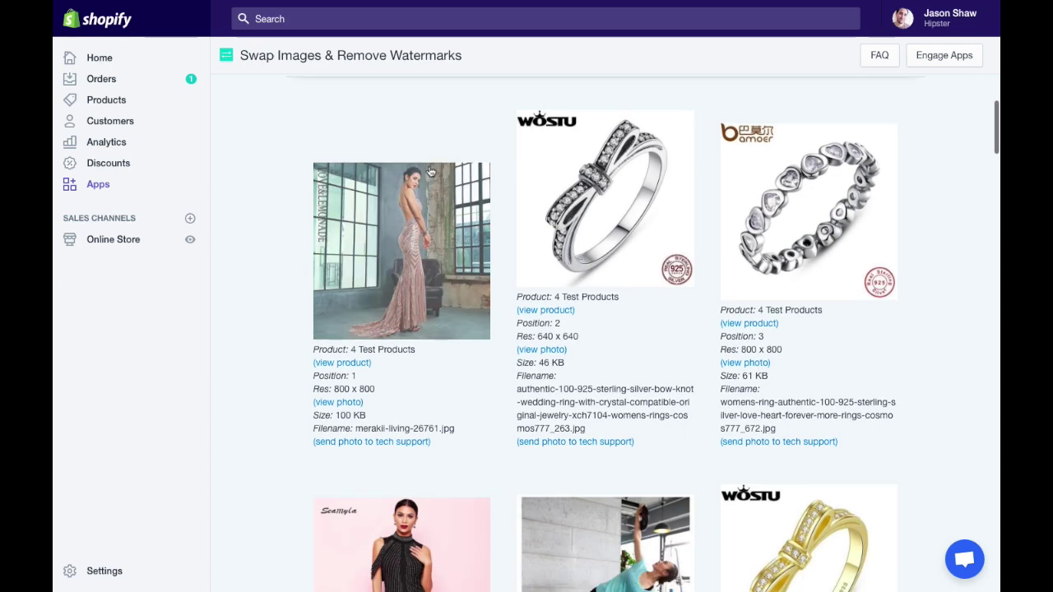
# Run Remove Watermark on the silver bow ring photo and acknowledge the review-your-changes reminder
pyautogui.scroll(-1, 429, 170)
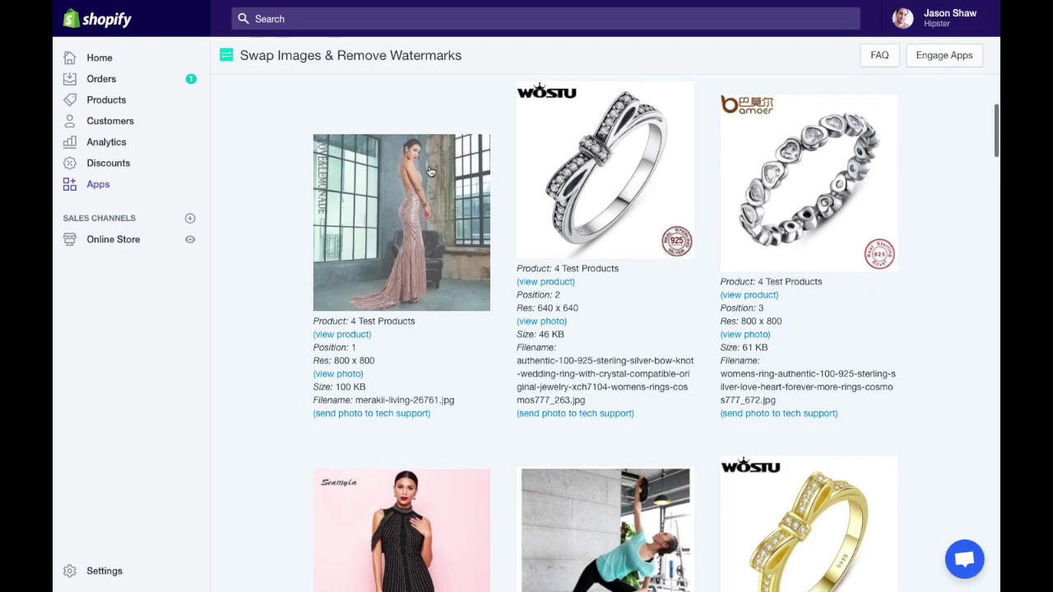
pyautogui.scroll(-7, 531, 324)
pyautogui.scroll(-15, 531, 323)
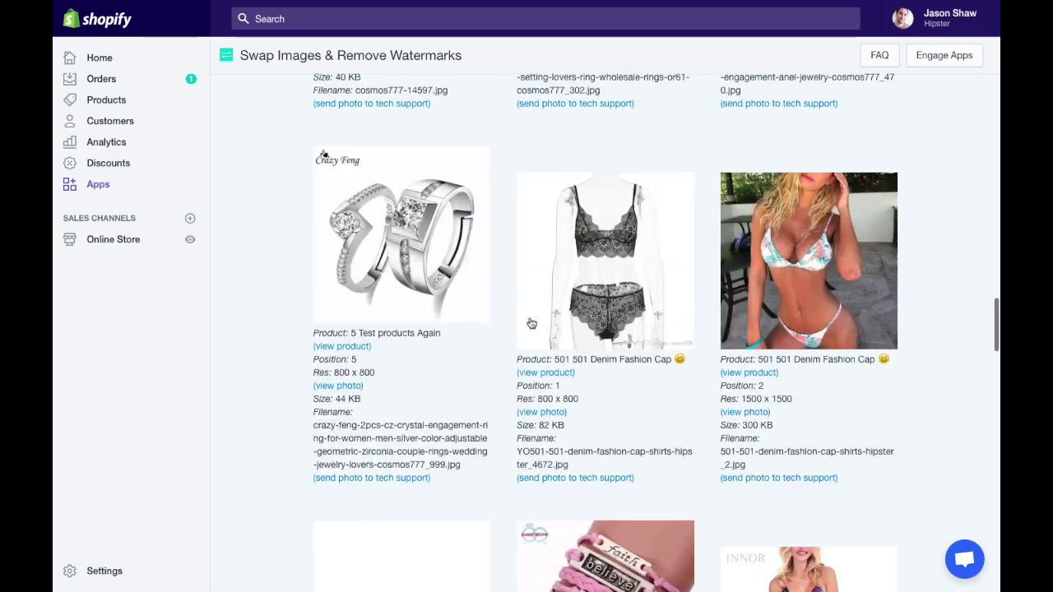
pyautogui.scroll(-12, 532, 323)
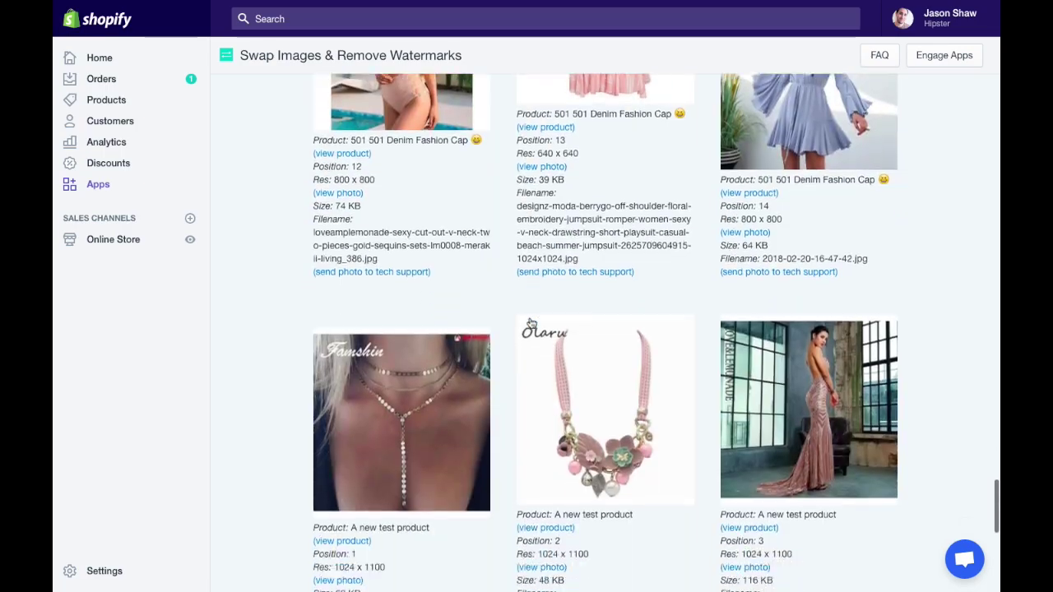
pyautogui.scroll(7, 531, 323)
pyautogui.scroll(20, 532, 323)
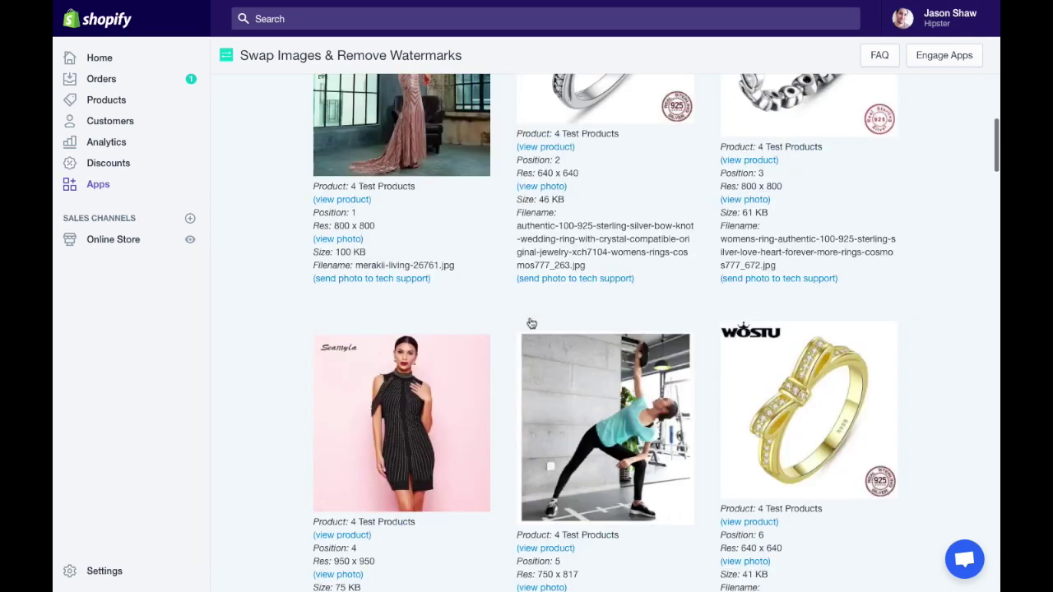
pyautogui.scroll(-3, 493, 312)
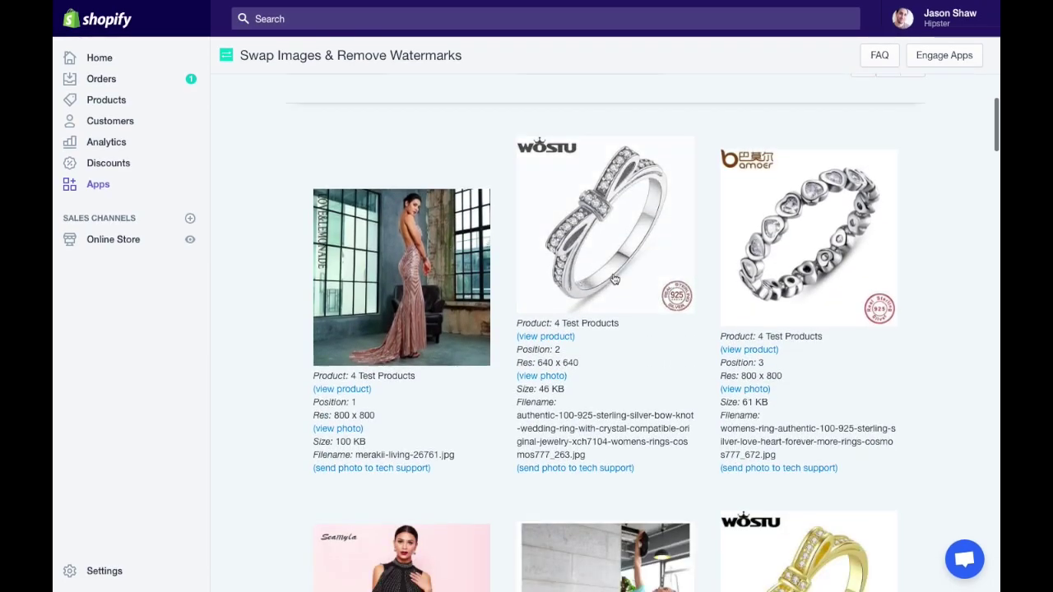
pyautogui.click(614, 280)
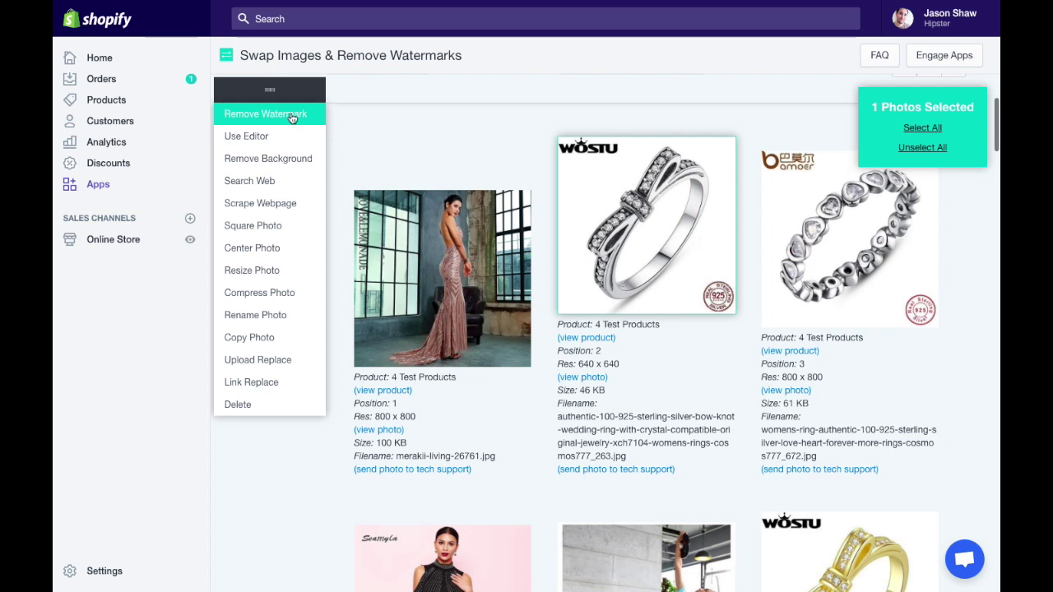
pyautogui.click(291, 119)
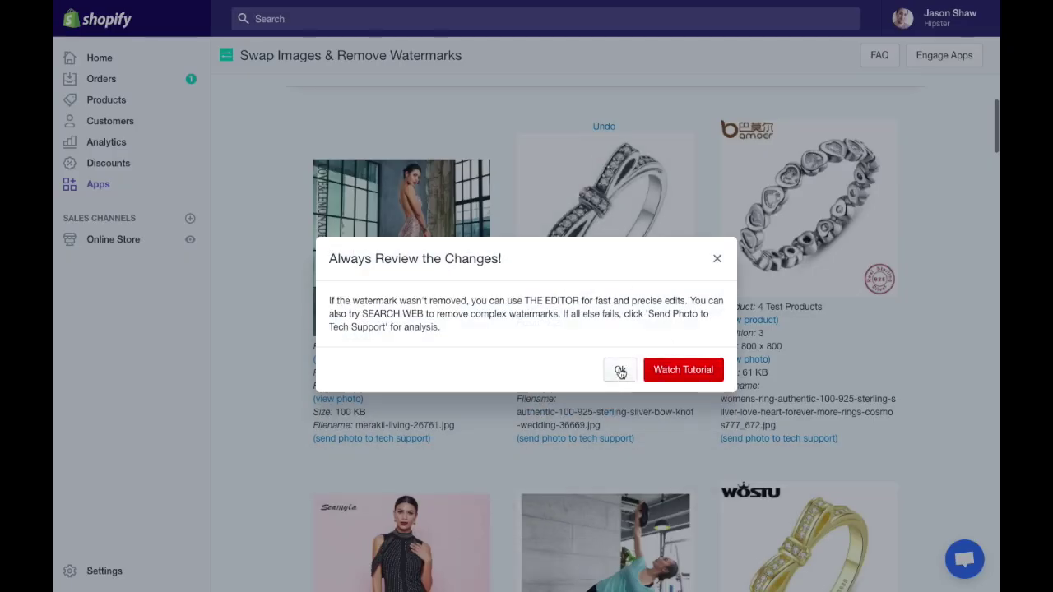
pyautogui.click(620, 371)
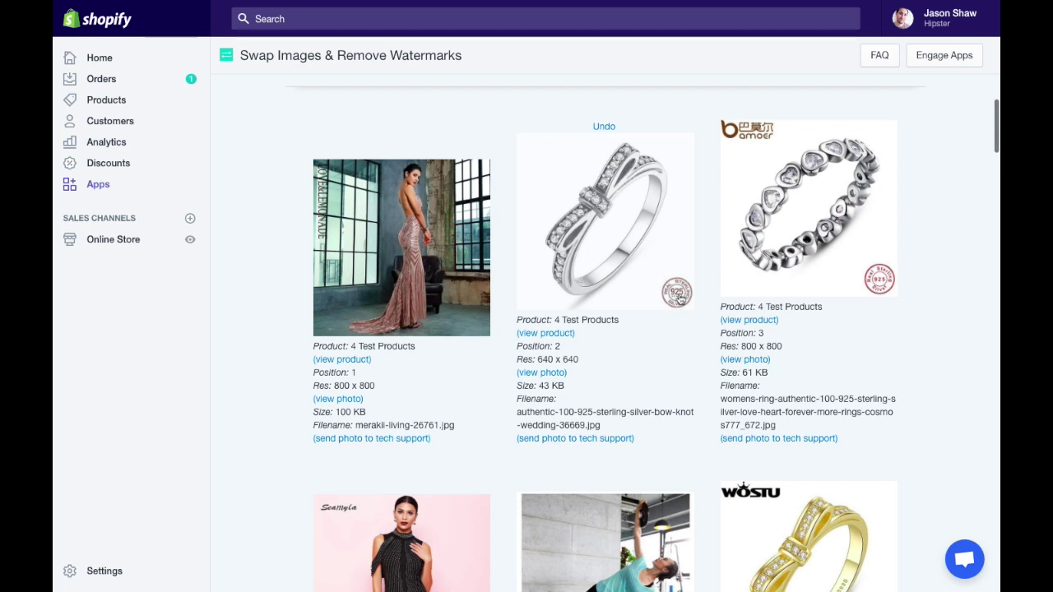
# Run Remove Watermark on the silver bow ring photo again, leaving a clean 38 KB image
pyautogui.click(592, 232)
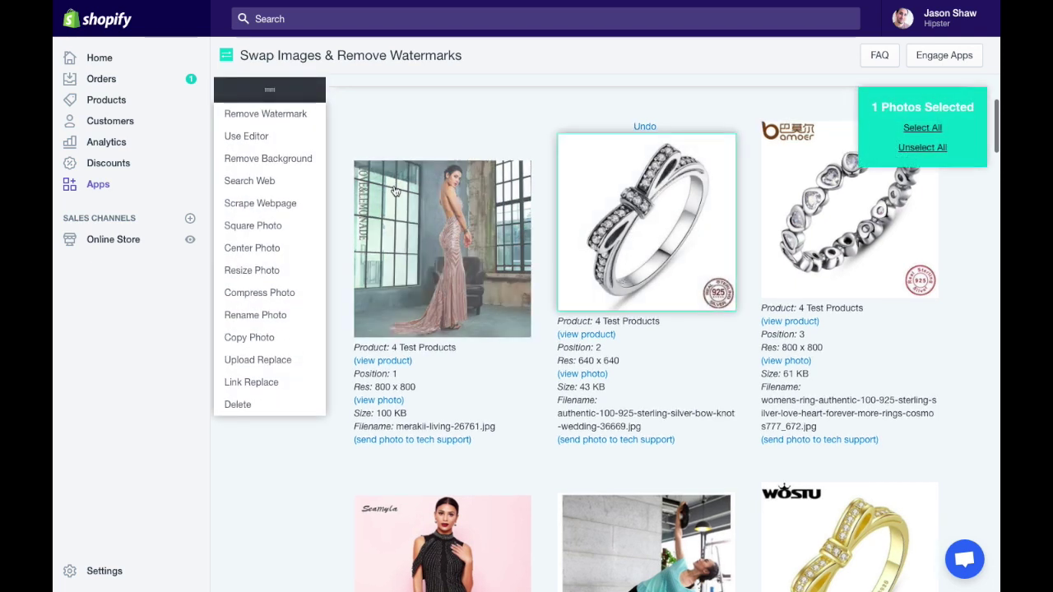
pyautogui.click(263, 115)
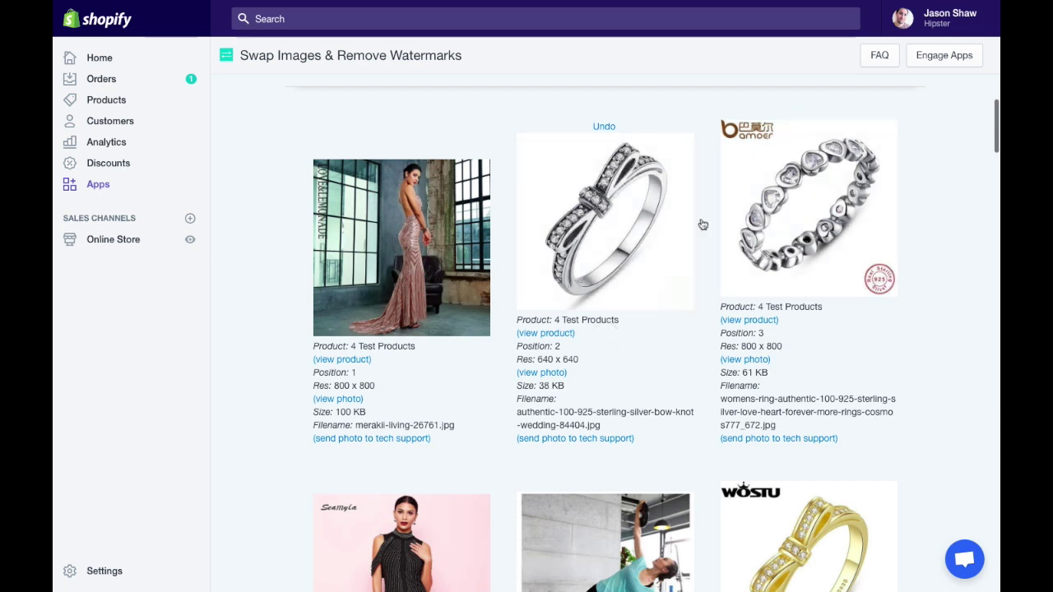
pyautogui.scroll(-1, 804, 214)
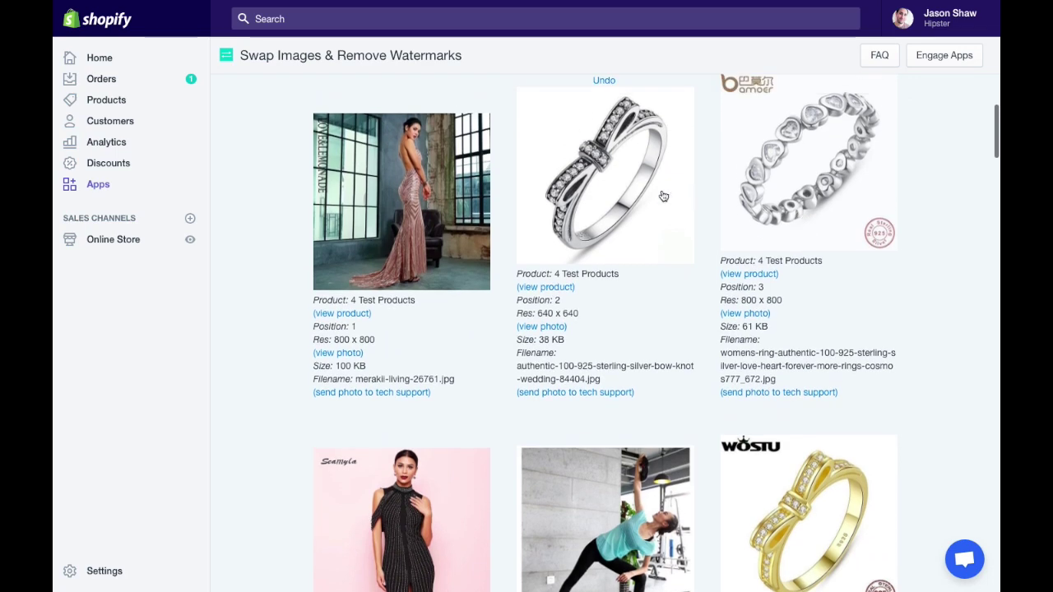
# Select both the gold bow ring and heart ring photos and remove their watermarks together
pyautogui.scroll(-5, 684, 370)
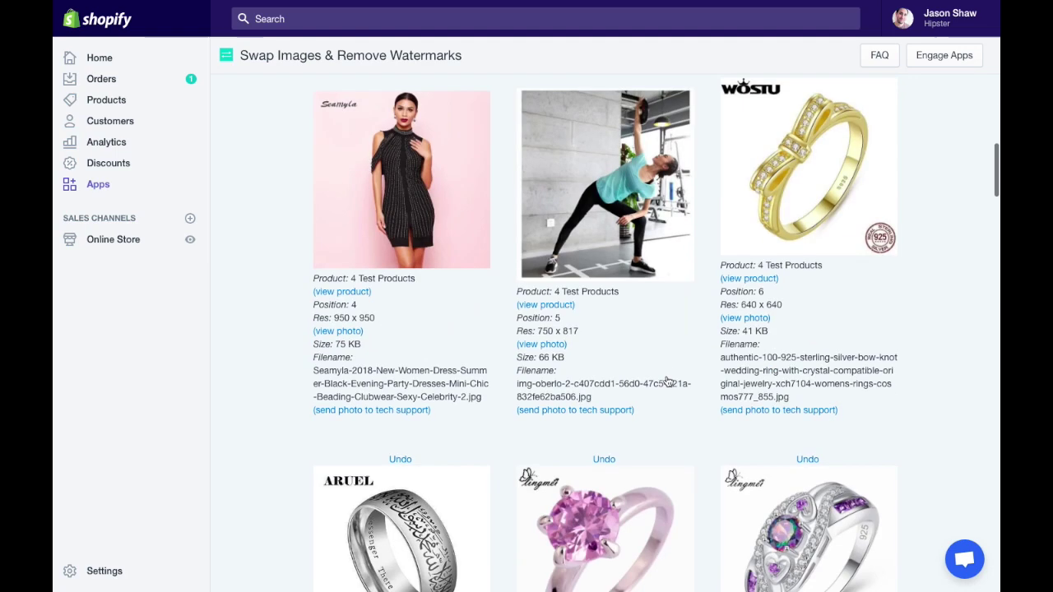
pyautogui.scroll(5, 670, 381)
pyautogui.scroll(-2, 686, 380)
pyautogui.click(807, 465)
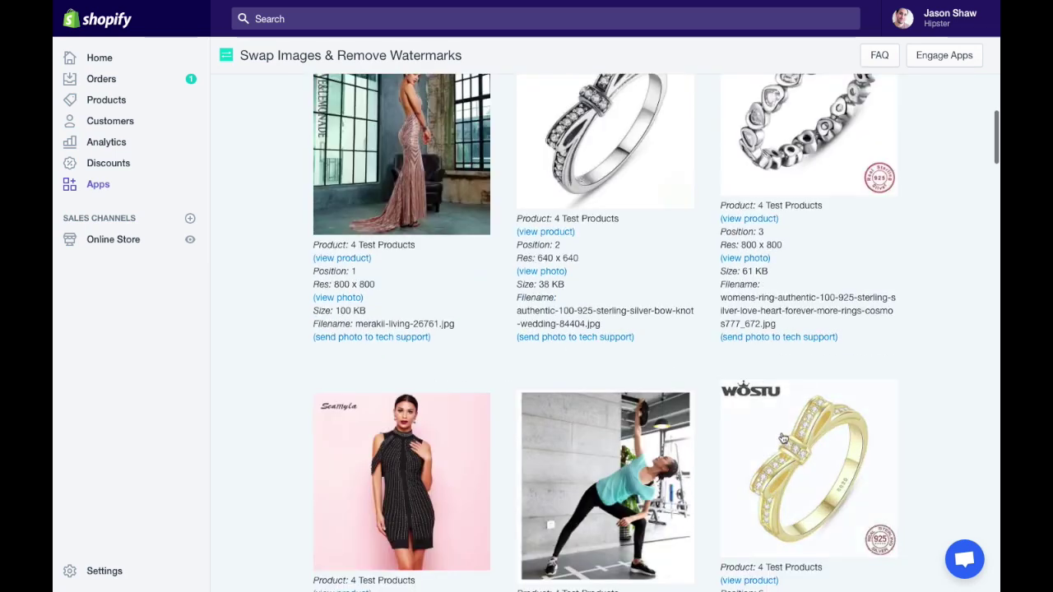
pyautogui.click(814, 147)
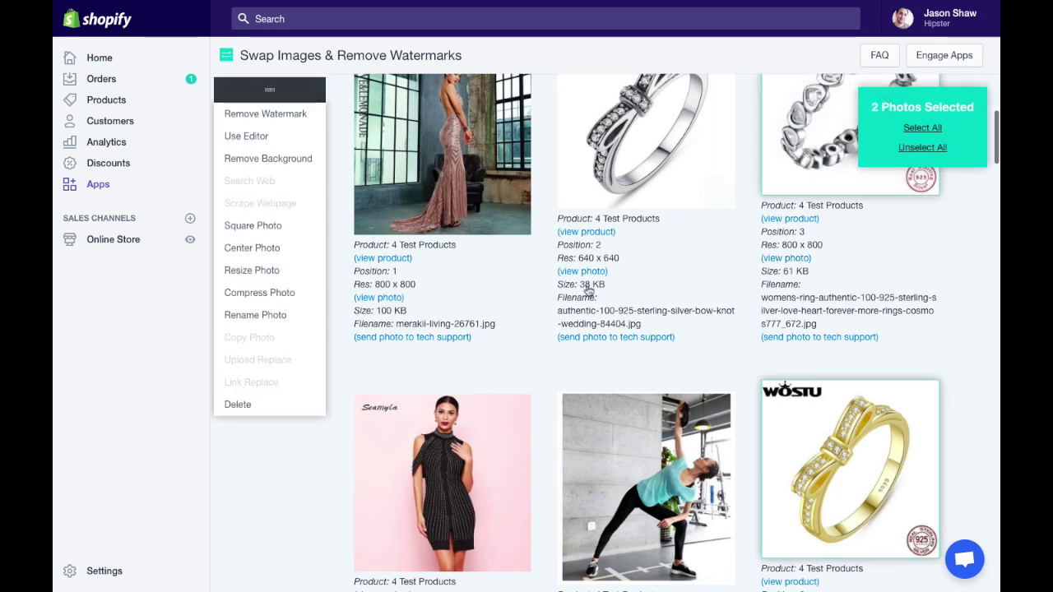
pyautogui.scroll(2, 589, 291)
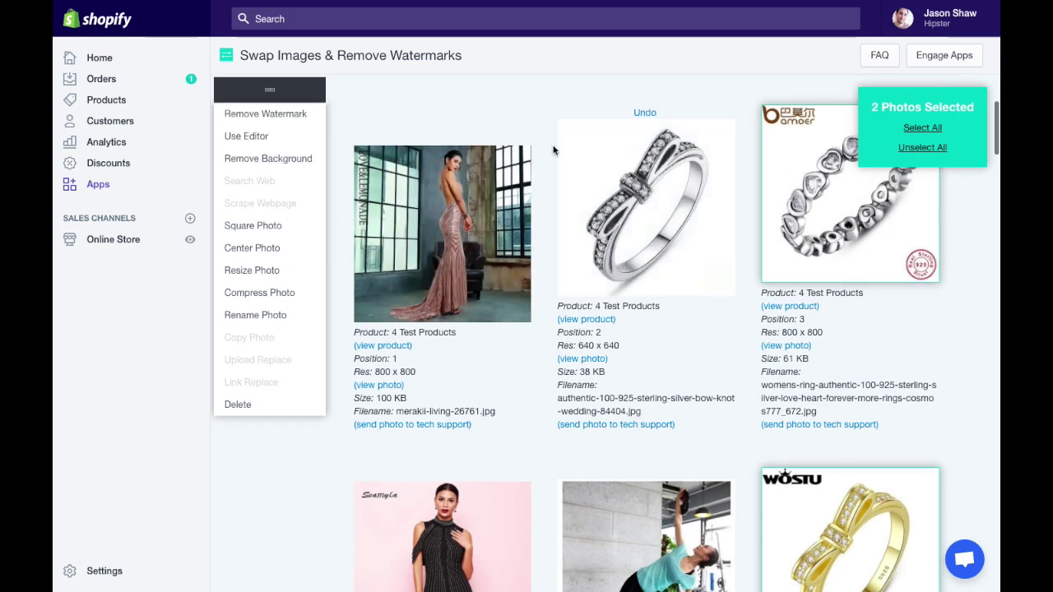
pyautogui.scroll(-1, 559, 362)
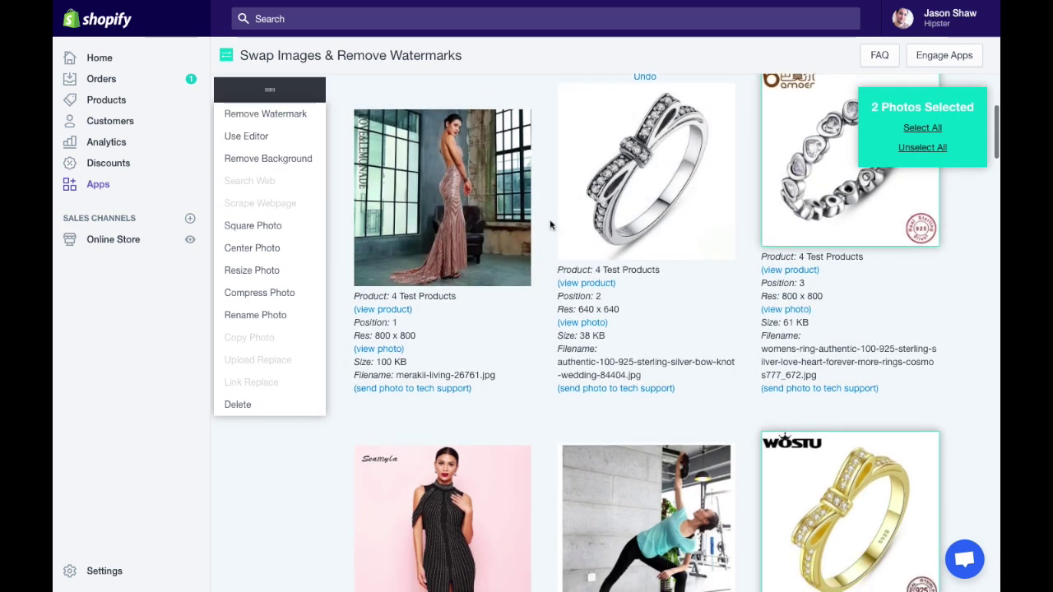
pyautogui.click(279, 115)
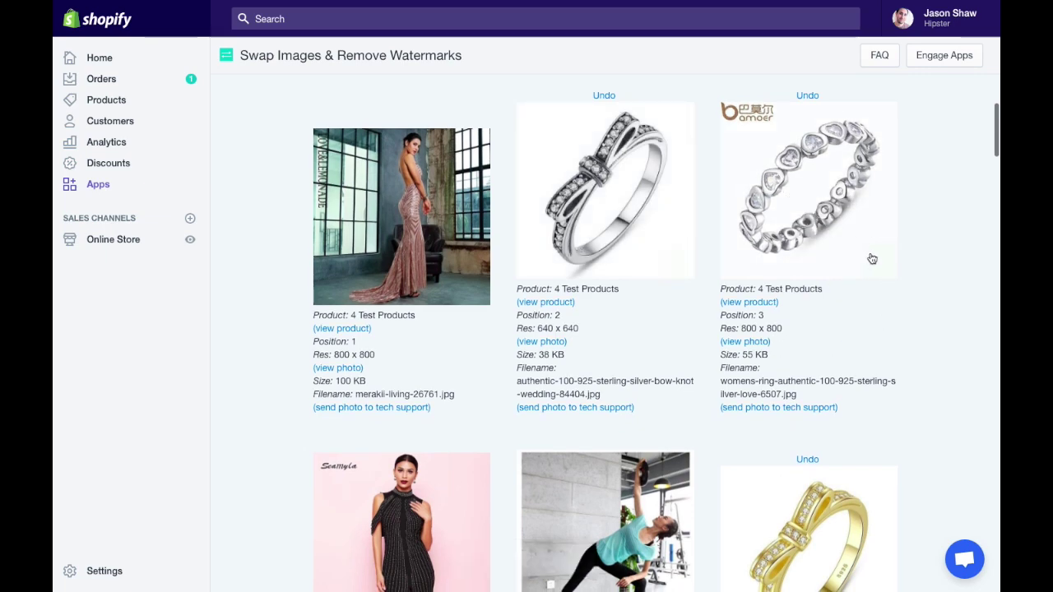
pyautogui.scroll(-1, 872, 259)
# Run Remove Watermark on the heart ring photo, bringing up the Swap with alternatives
pyautogui.click(797, 146)
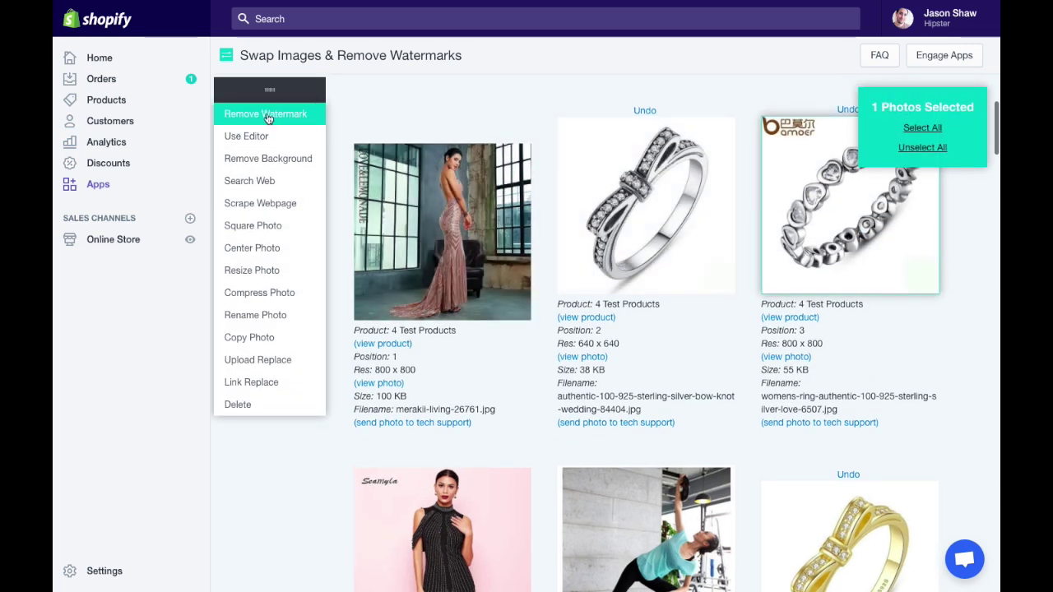
pyautogui.click(266, 115)
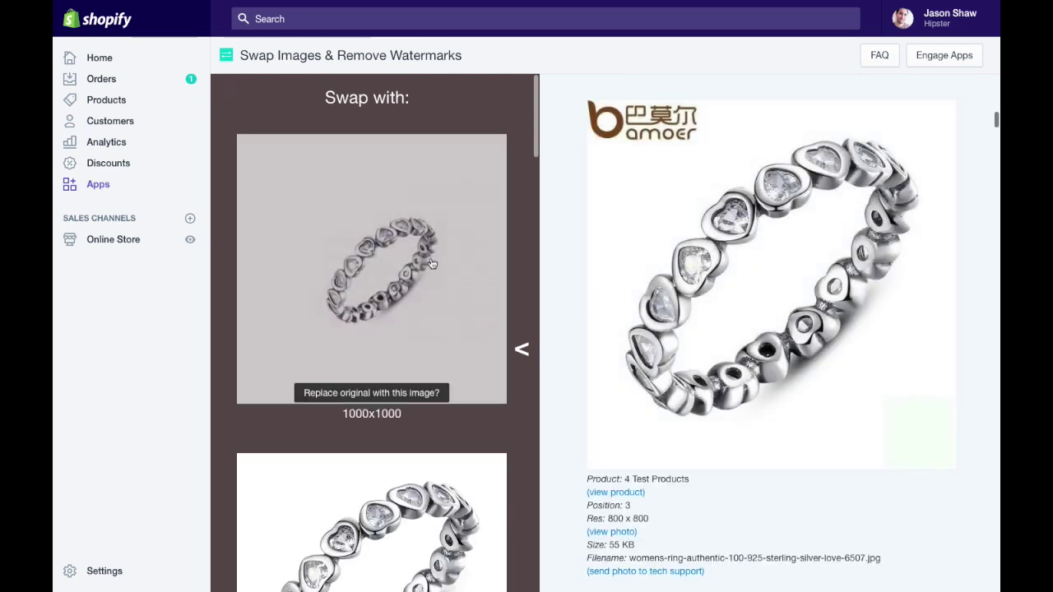
# Browse the swap candidates and replace the heart ring photo with the clean 800x800 image
pyautogui.scroll(-1, 433, 263)
pyautogui.scroll(-3, 432, 263)
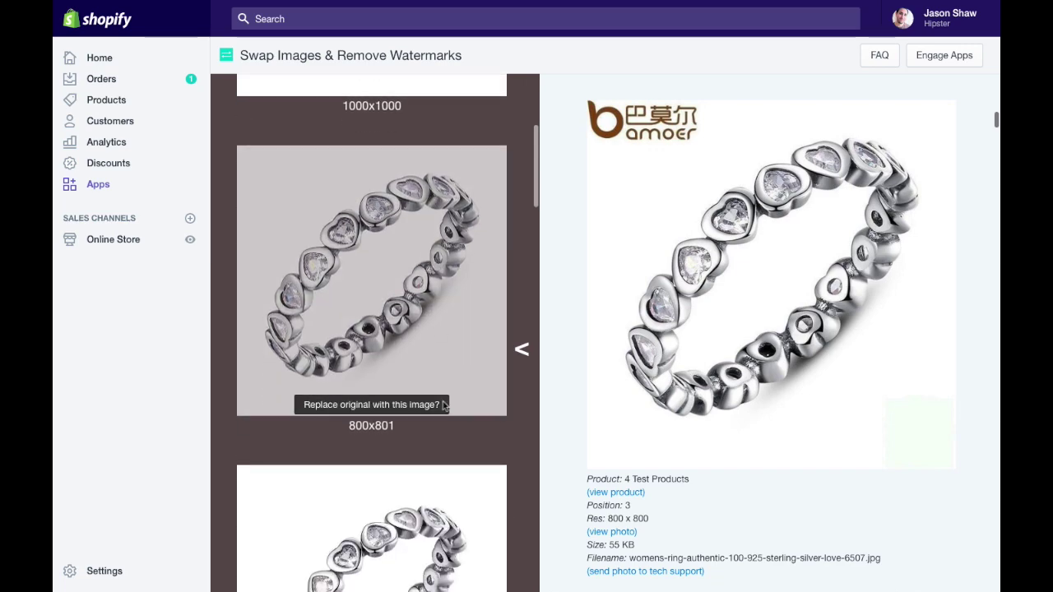
pyautogui.scroll(-1, 437, 257)
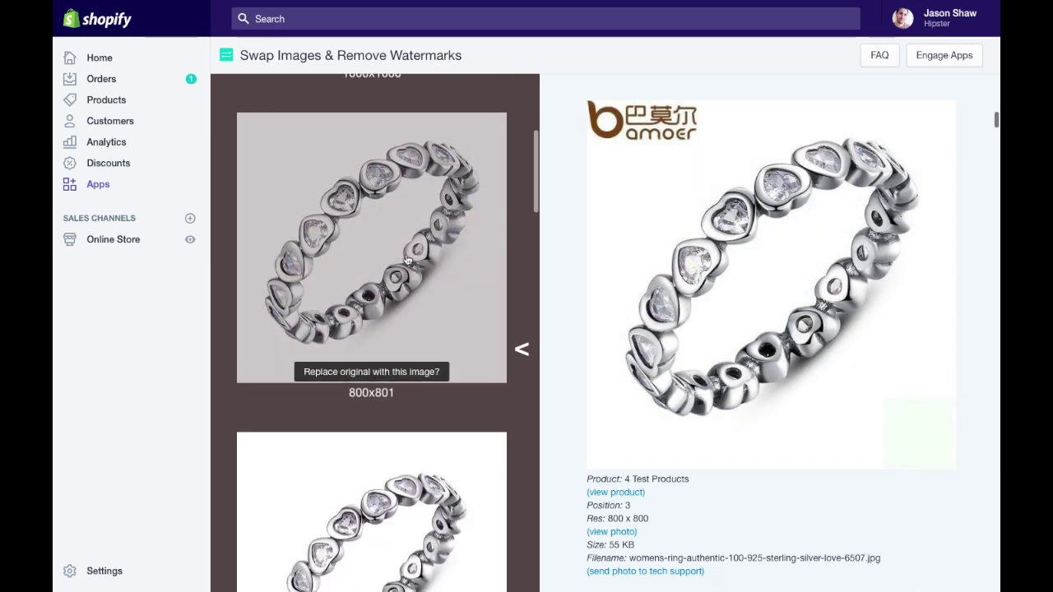
pyautogui.scroll(-1, 461, 264)
pyautogui.scroll(-7, 400, 329)
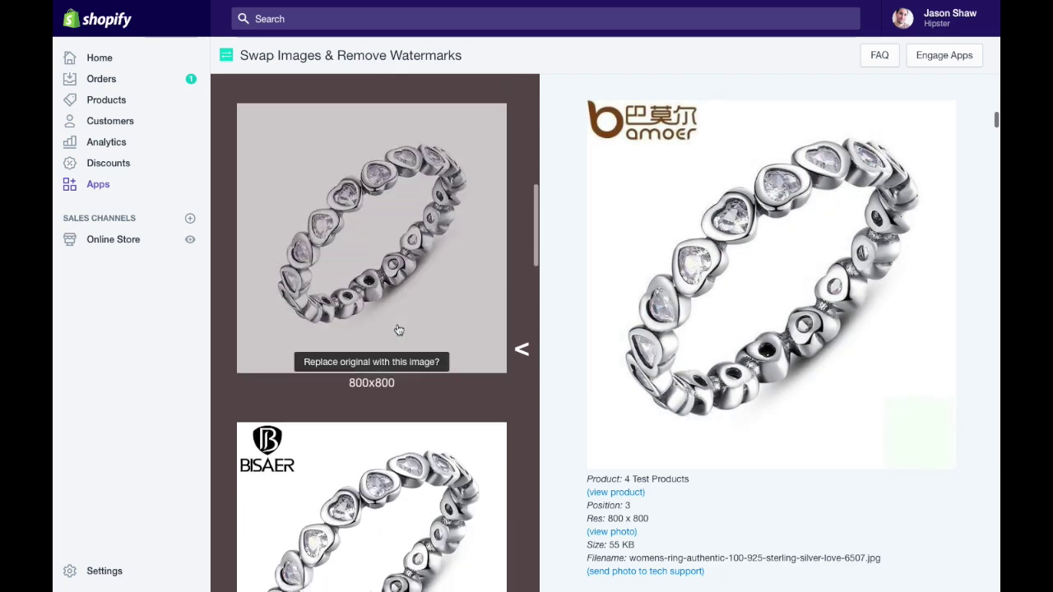
pyautogui.scroll(4, 400, 329)
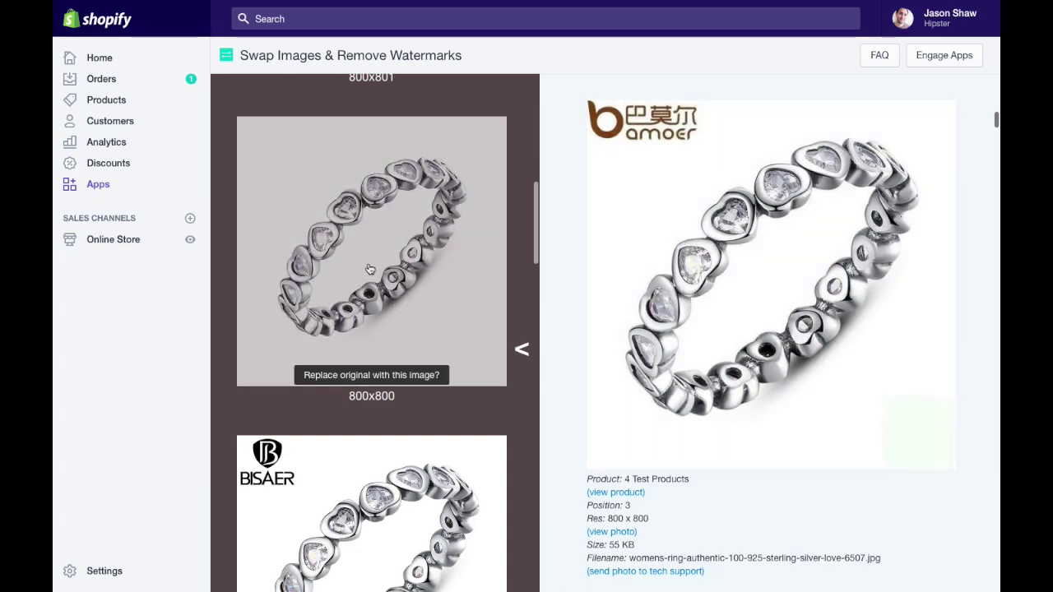
pyautogui.scroll(-10, 371, 270)
pyautogui.scroll(-10, 370, 270)
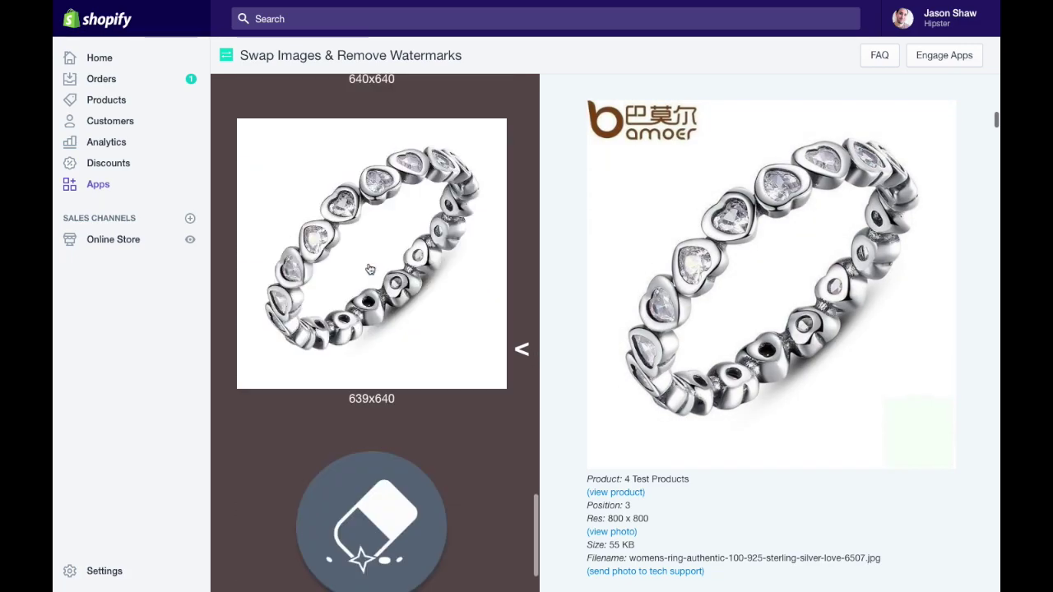
pyautogui.scroll(8, 371, 270)
pyautogui.scroll(8, 371, 269)
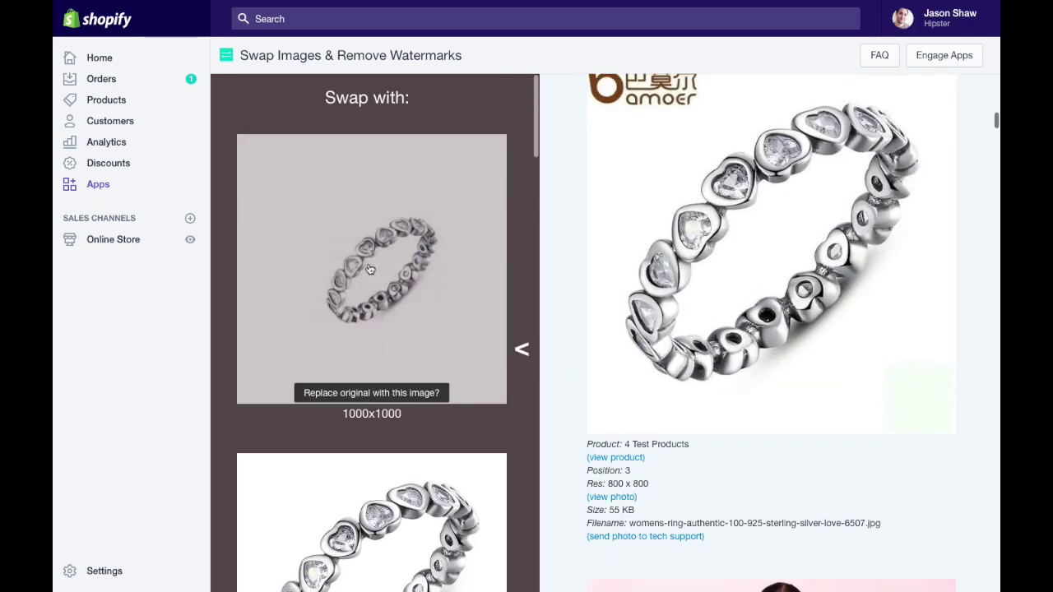
pyautogui.scroll(-2, 370, 270)
pyautogui.scroll(-4, 370, 269)
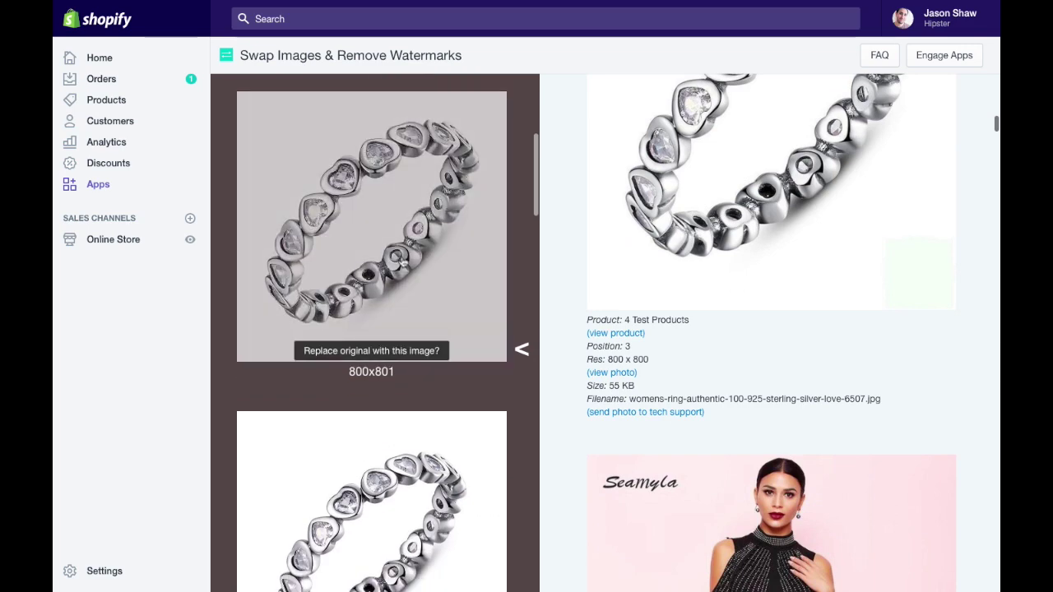
pyautogui.scroll(2, 403, 262)
pyautogui.scroll(-5, 403, 262)
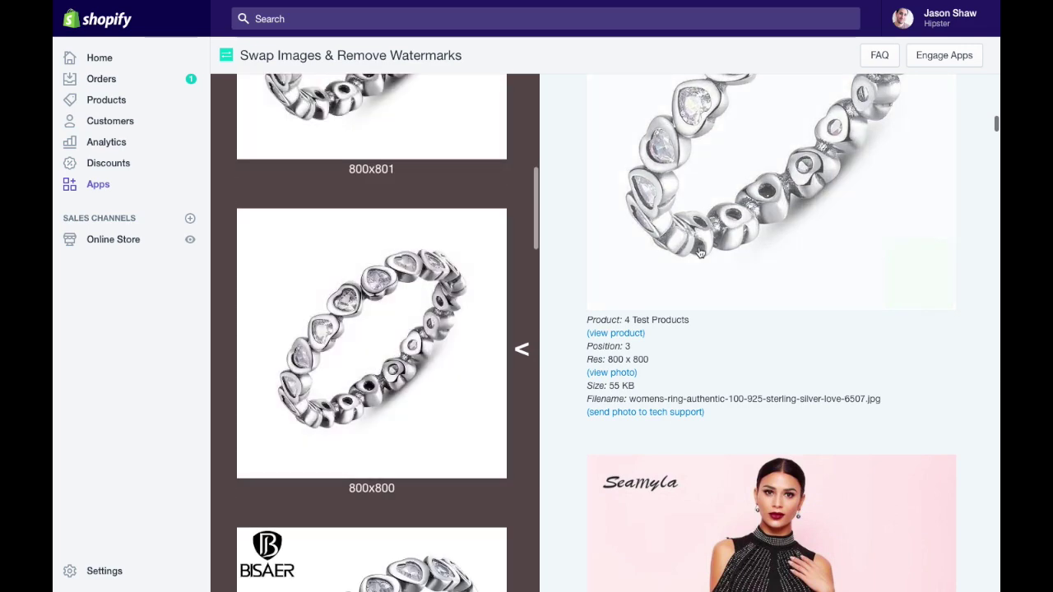
pyautogui.scroll(1, 700, 252)
pyautogui.scroll(3, 700, 252)
pyautogui.moveTo(486, 331)
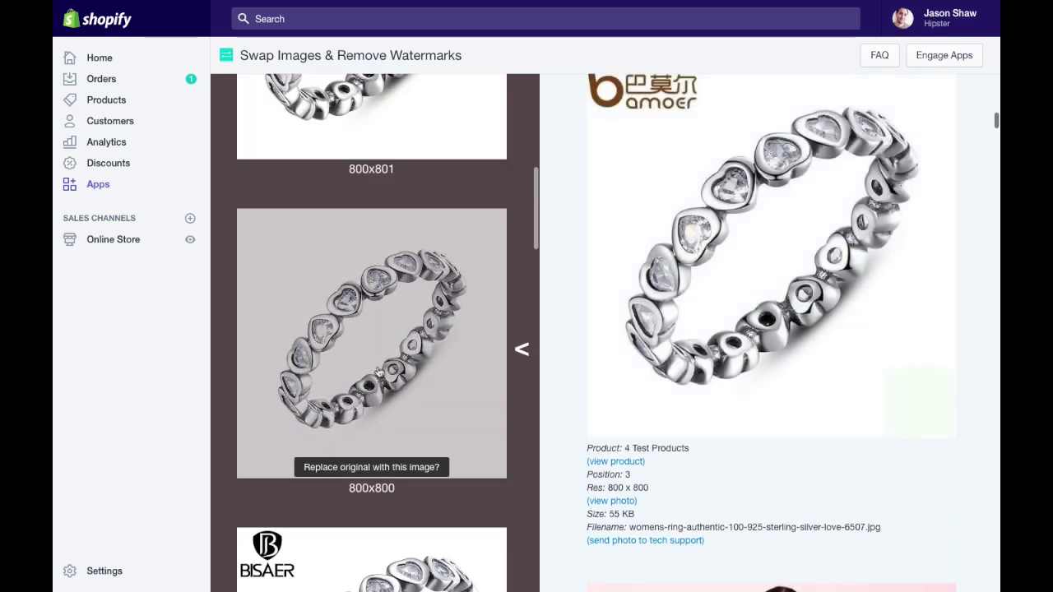
pyautogui.click(427, 333)
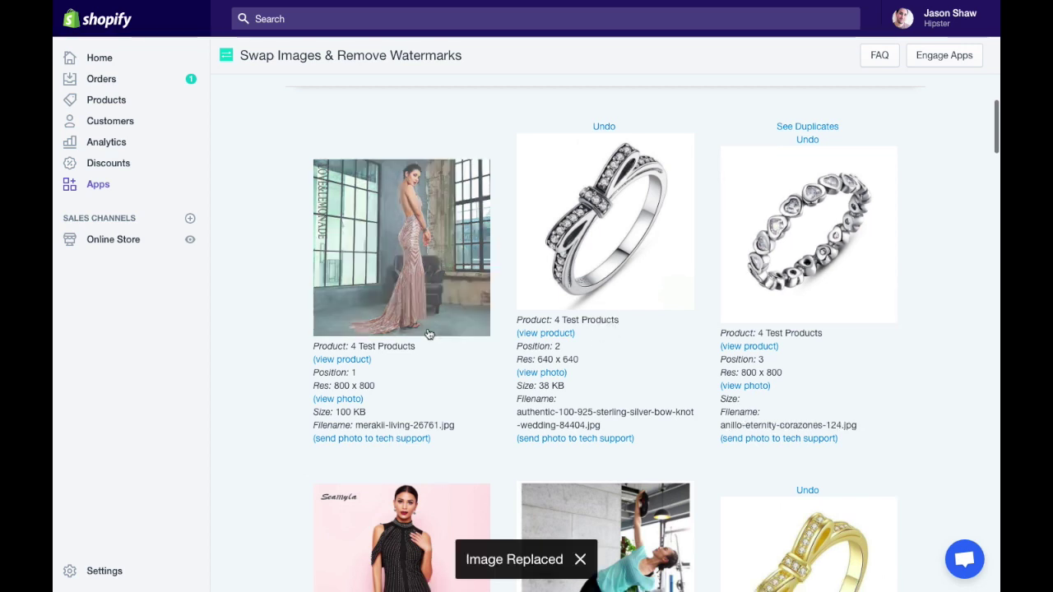
# Select the pink lingmei ring photo further down the product grid
pyautogui.scroll(-2, 429, 333)
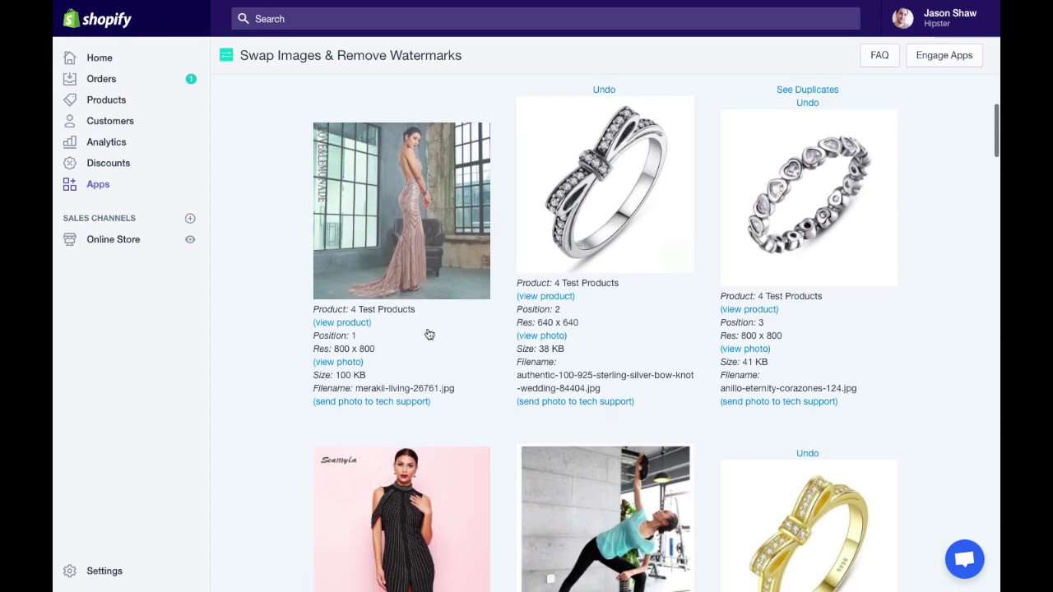
pyautogui.scroll(-5, 429, 333)
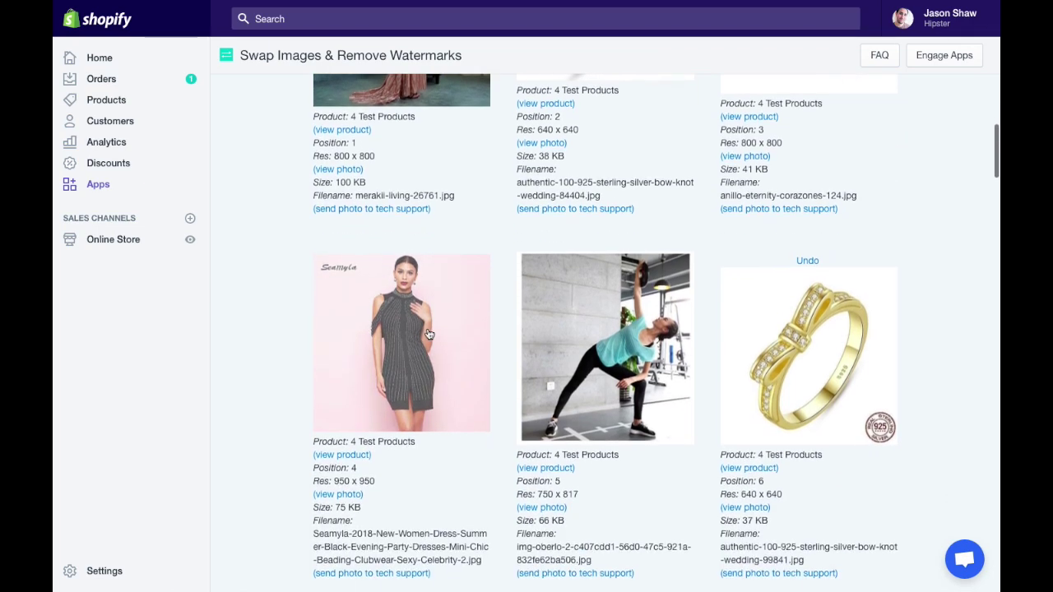
pyautogui.scroll(-4, 428, 333)
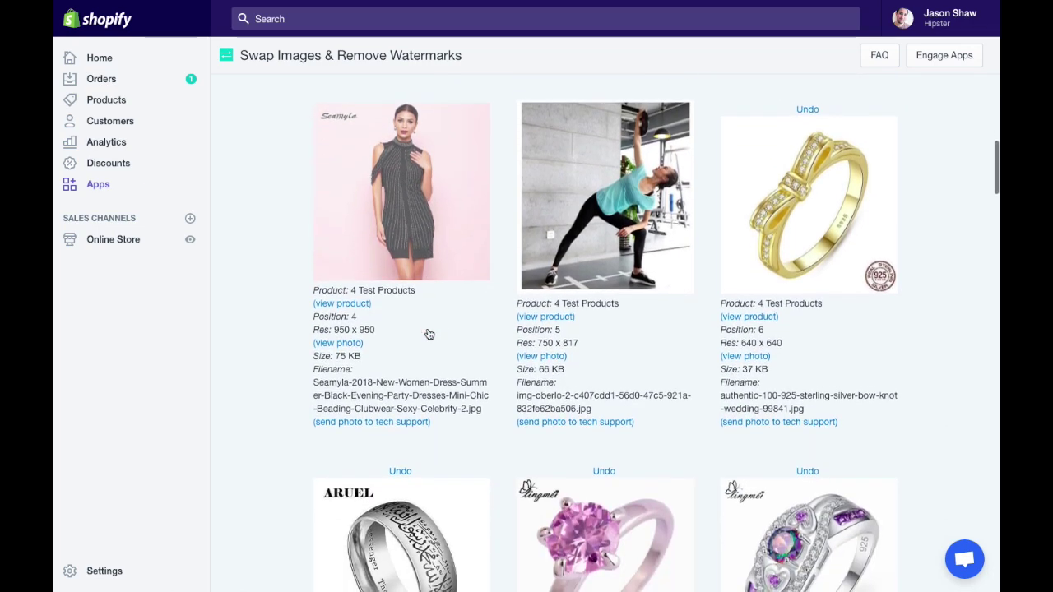
pyautogui.scroll(8, 429, 333)
pyautogui.scroll(-4, 428, 333)
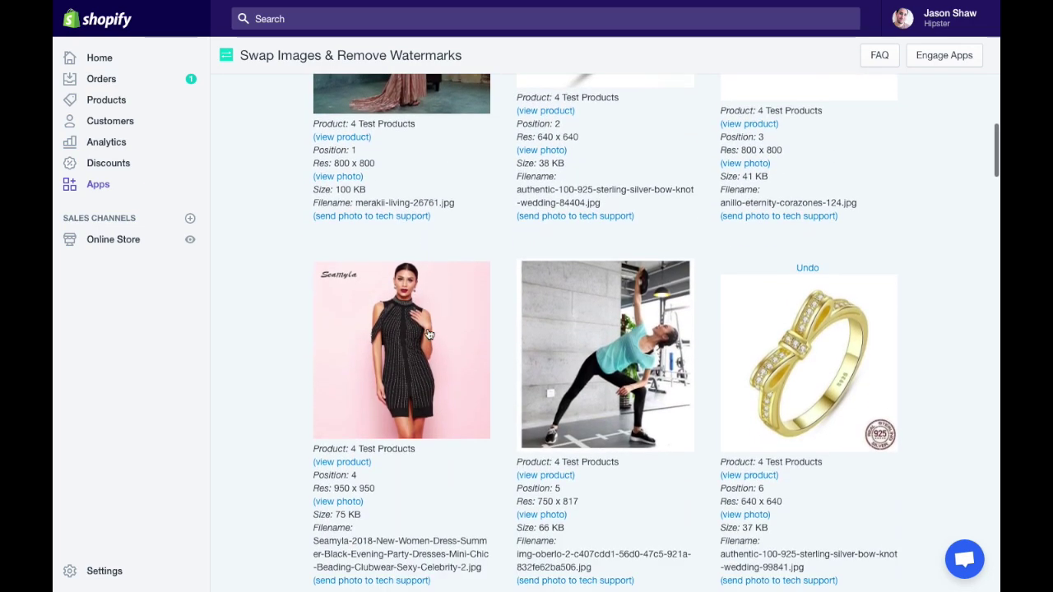
pyautogui.scroll(-11, 428, 333)
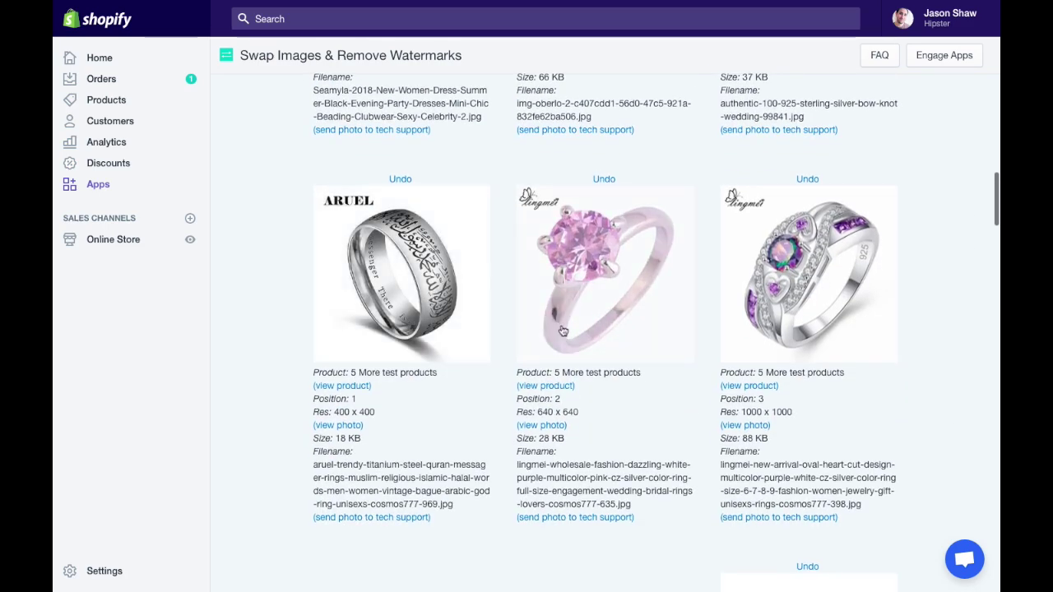
pyautogui.scroll(1, 562, 331)
pyautogui.scroll(-2, 601, 258)
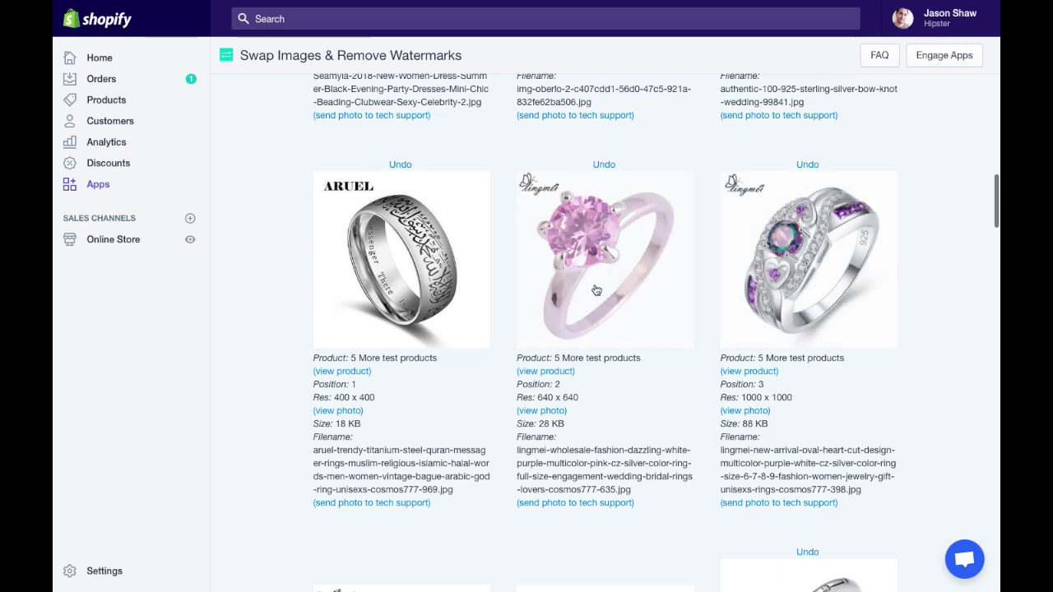
pyautogui.scroll(6, 596, 290)
pyautogui.scroll(-5, 597, 290)
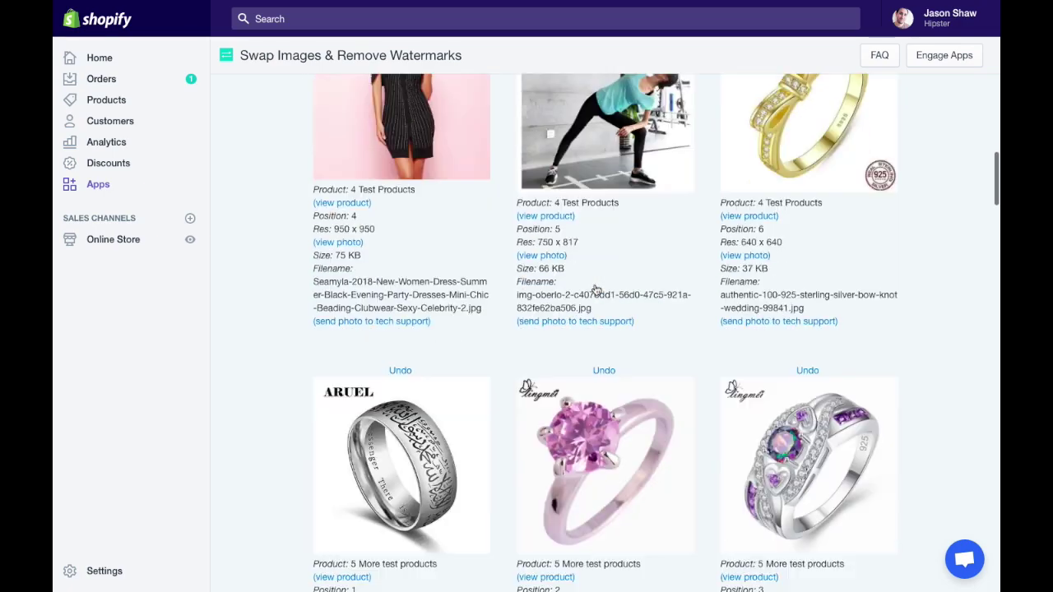
pyautogui.scroll(5, 554, 190)
pyautogui.scroll(2, 554, 189)
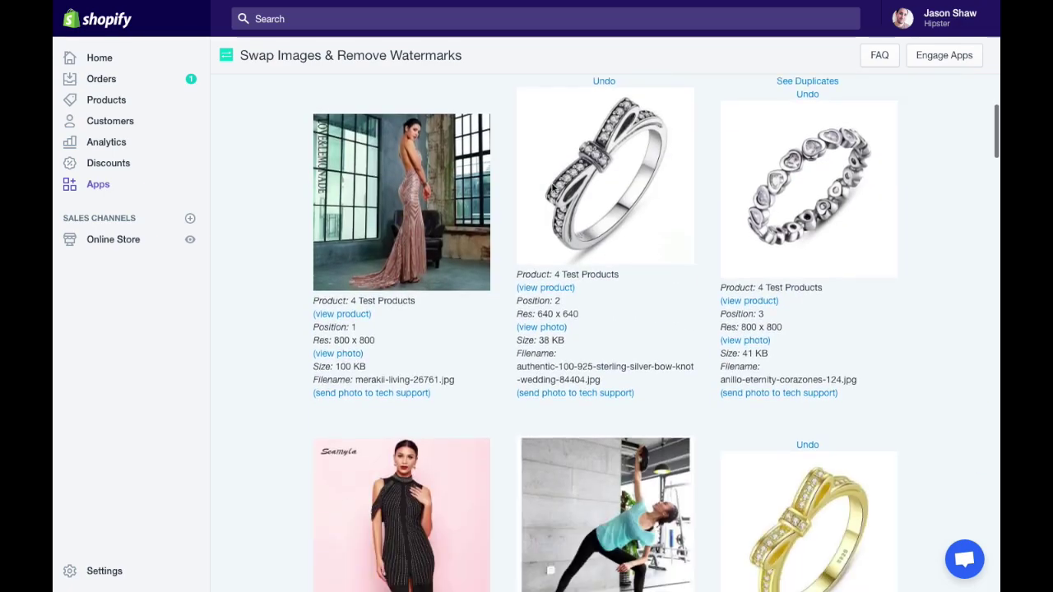
pyautogui.scroll(-7, 554, 189)
pyautogui.click(609, 307)
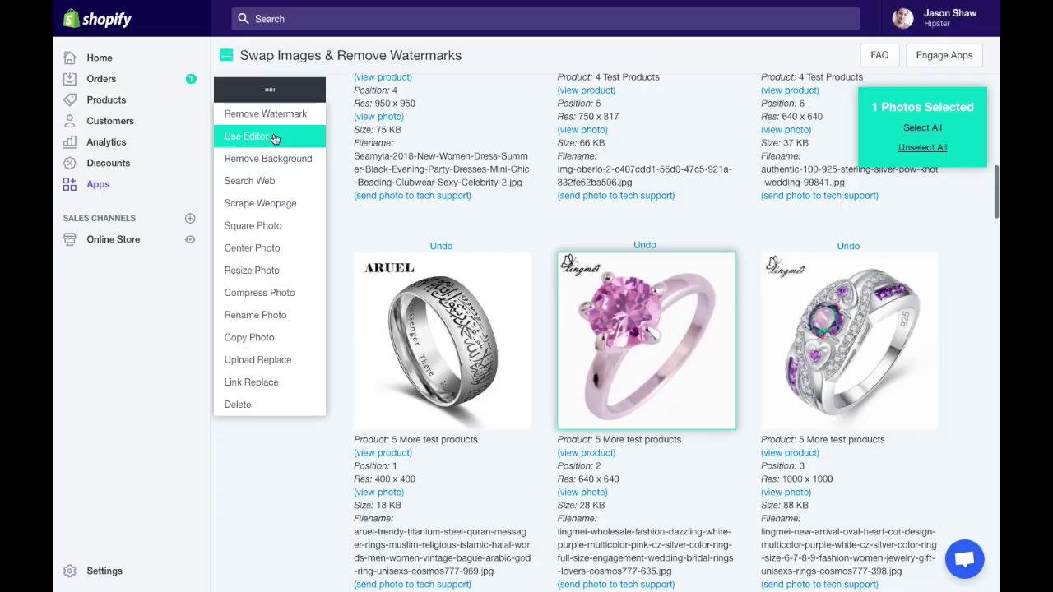
# Open the pink ring photo in the Swap Photo Editor, dismiss the tips, and turn off Add Layer
pyautogui.click(275, 139)
pyautogui.click(619, 363)
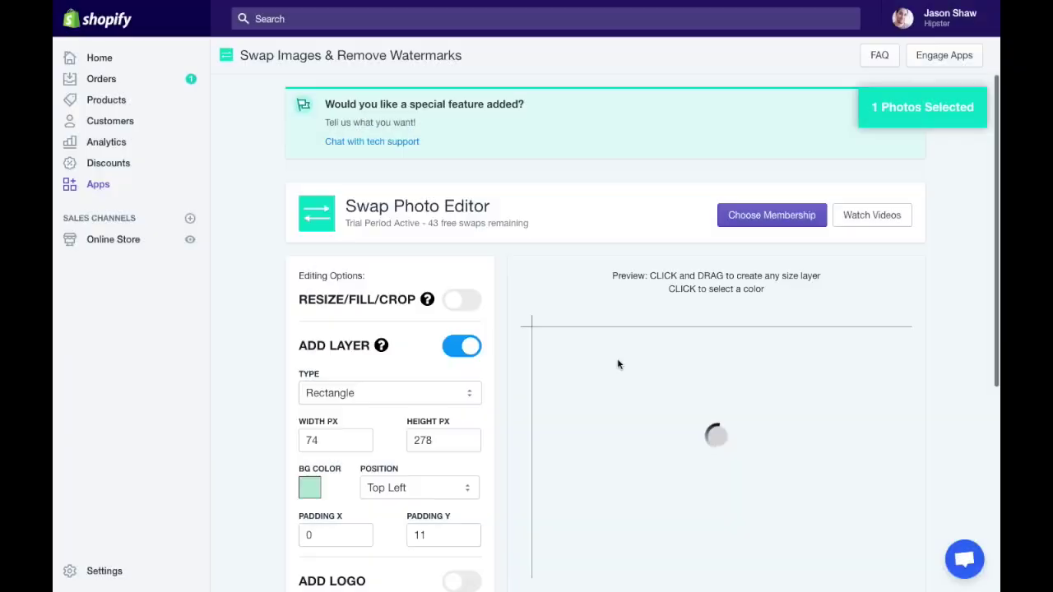
pyautogui.scroll(-2, 512, 233)
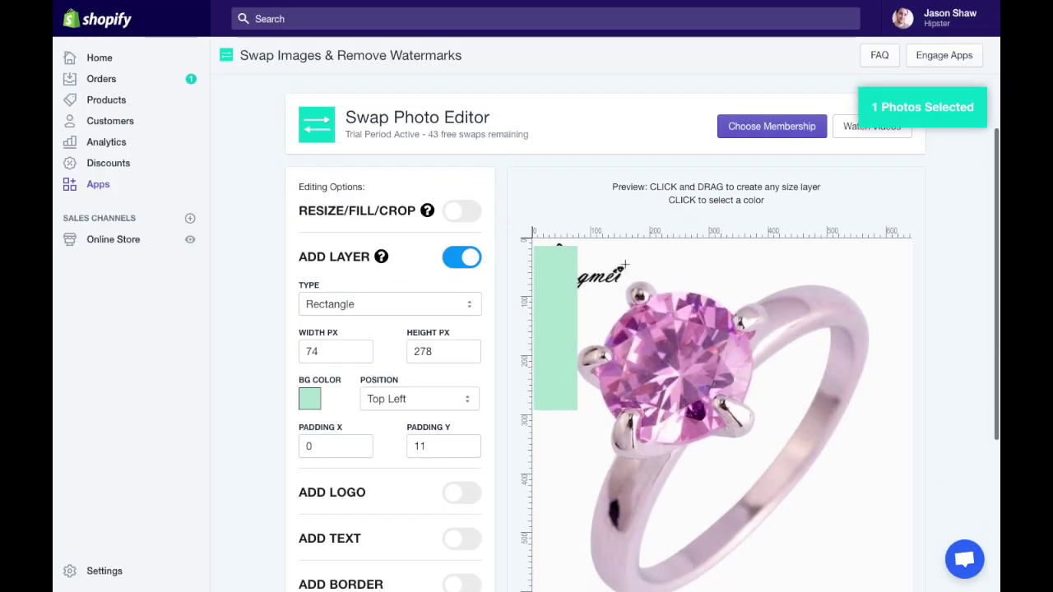
pyautogui.click(463, 258)
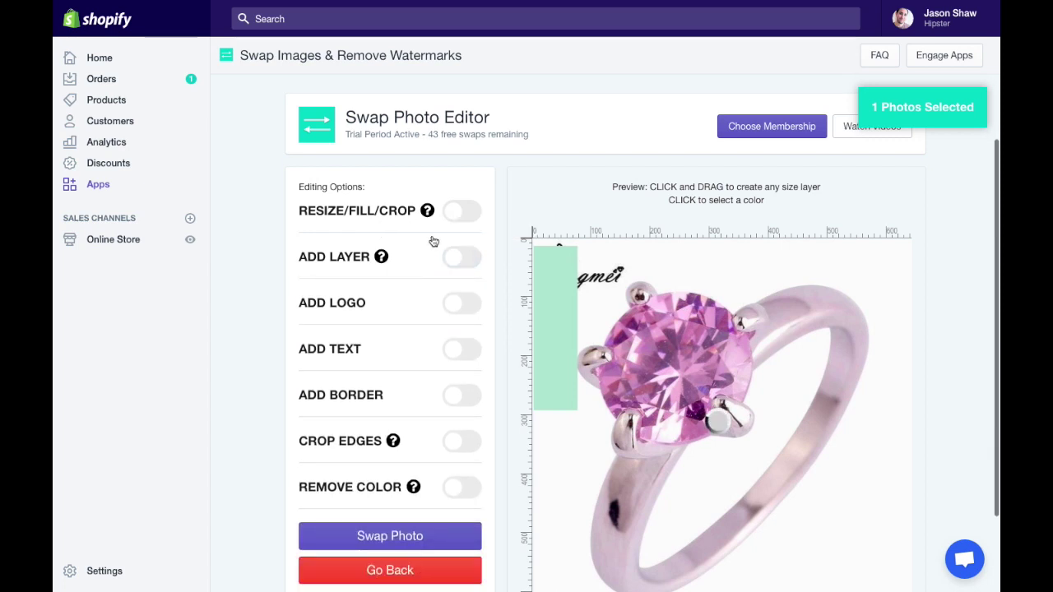
pyautogui.scroll(-2, 575, 283)
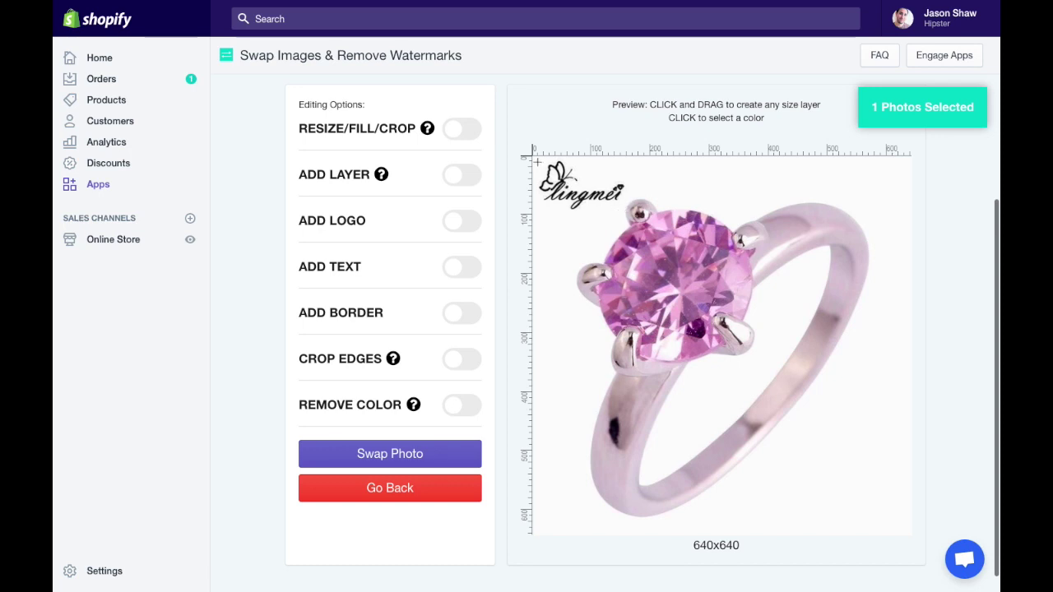
# Draw a white layer over the lingmei logo in the photo's top-left corner
pyautogui.moveTo(535, 164); pyautogui.dragTo(624, 214)
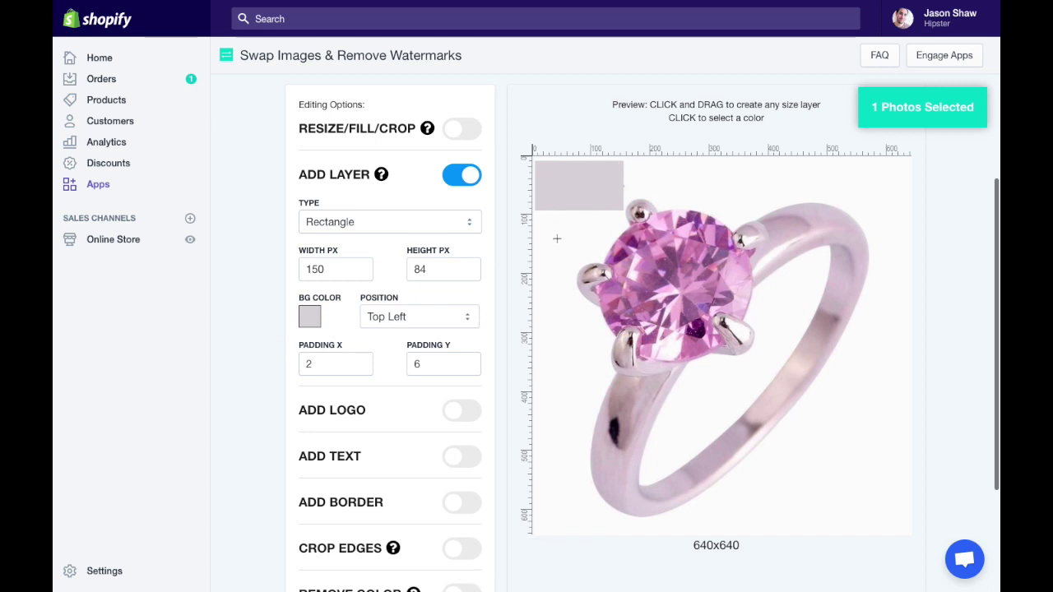
pyautogui.click(718, 339)
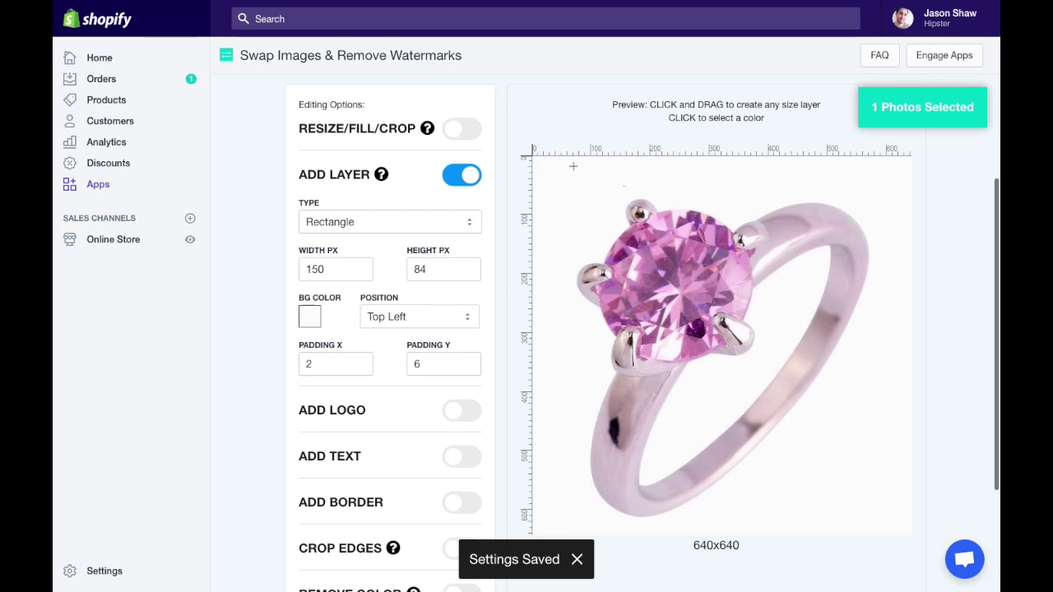
pyautogui.scroll(-3, 386, 247)
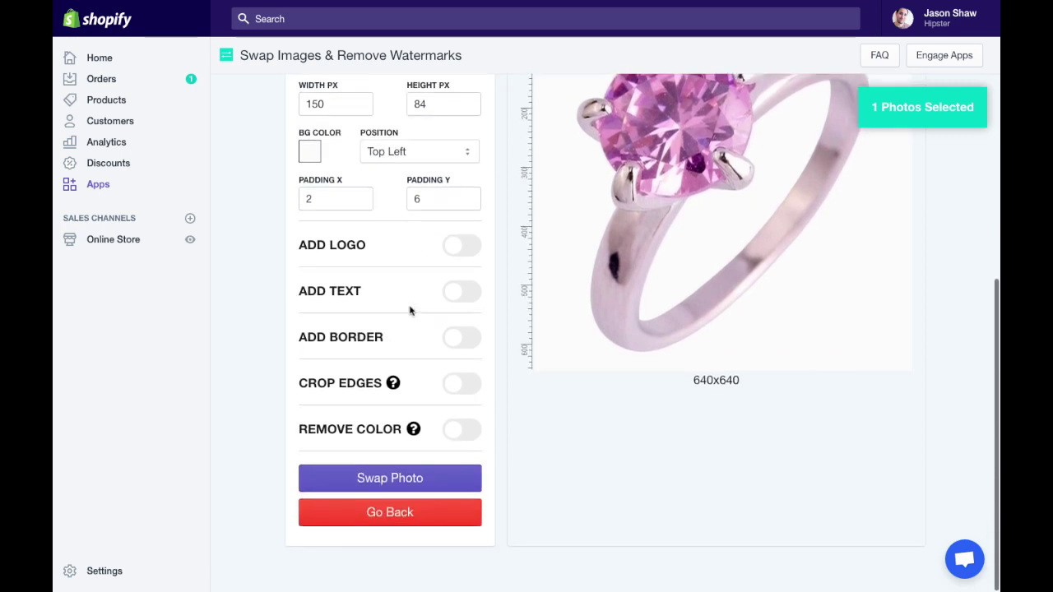
pyautogui.scroll(3, 409, 306)
pyautogui.scroll(-3, 410, 306)
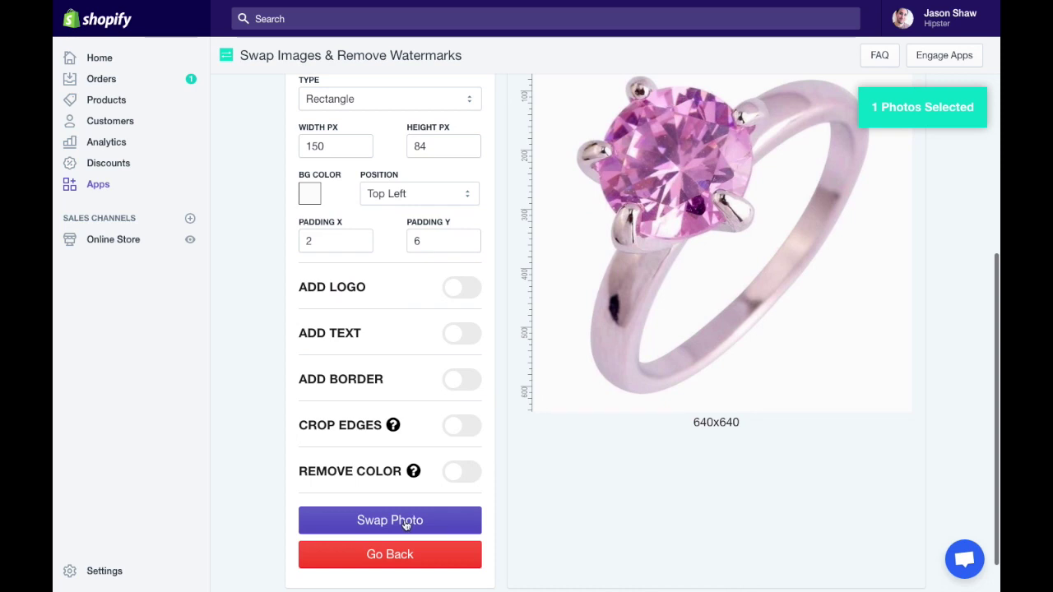
pyautogui.scroll(4, 391, 350)
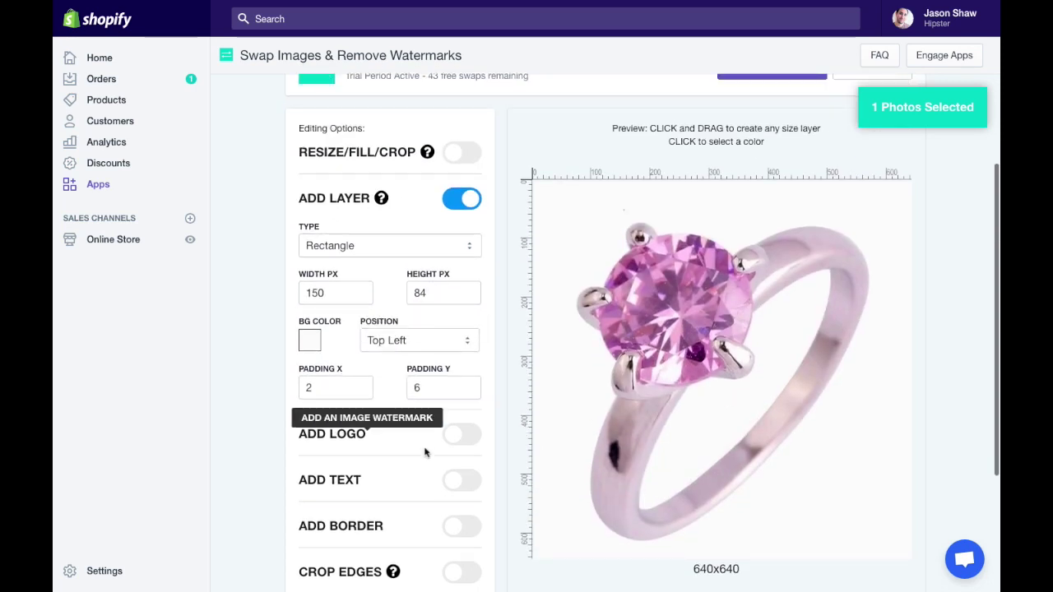
pyautogui.scroll(-2, 413, 467)
pyautogui.scroll(1, 414, 468)
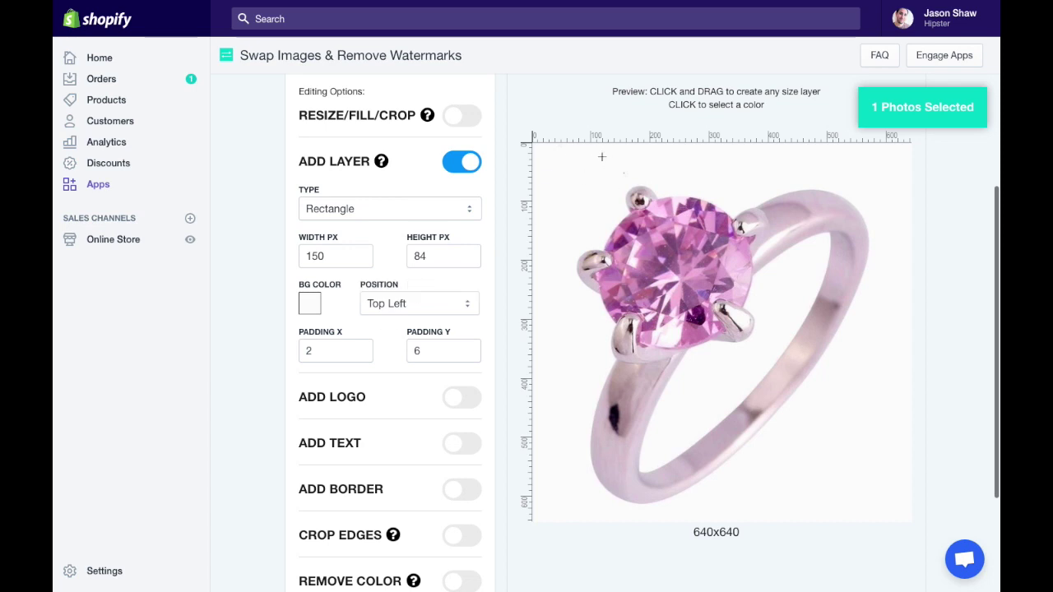
# Try an Ellipse layer shape, revert to Rectangle, and swap in the edited ring photo
pyautogui.click(448, 215)
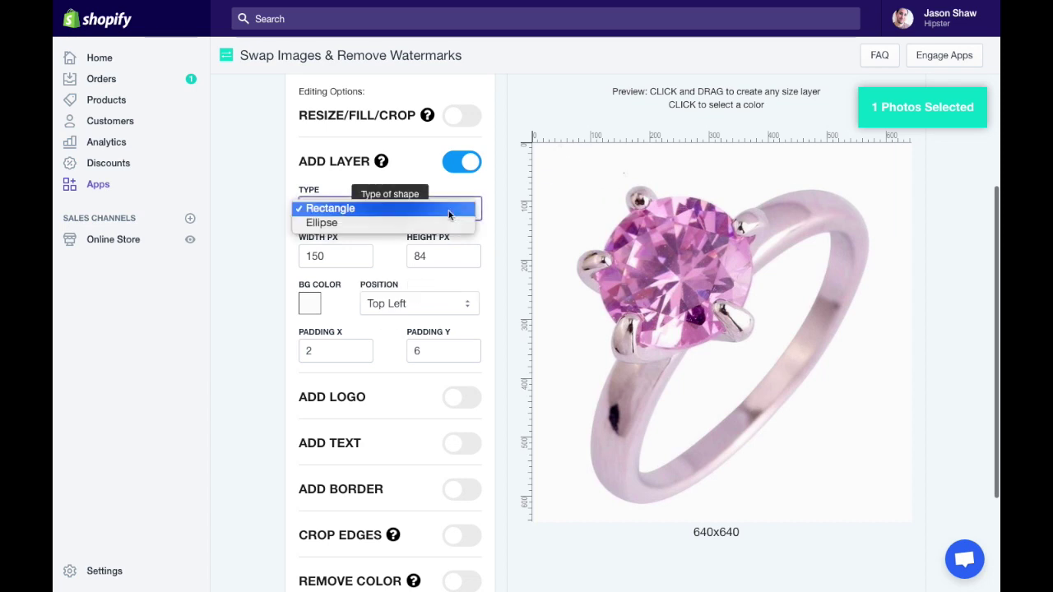
pyautogui.click(410, 221)
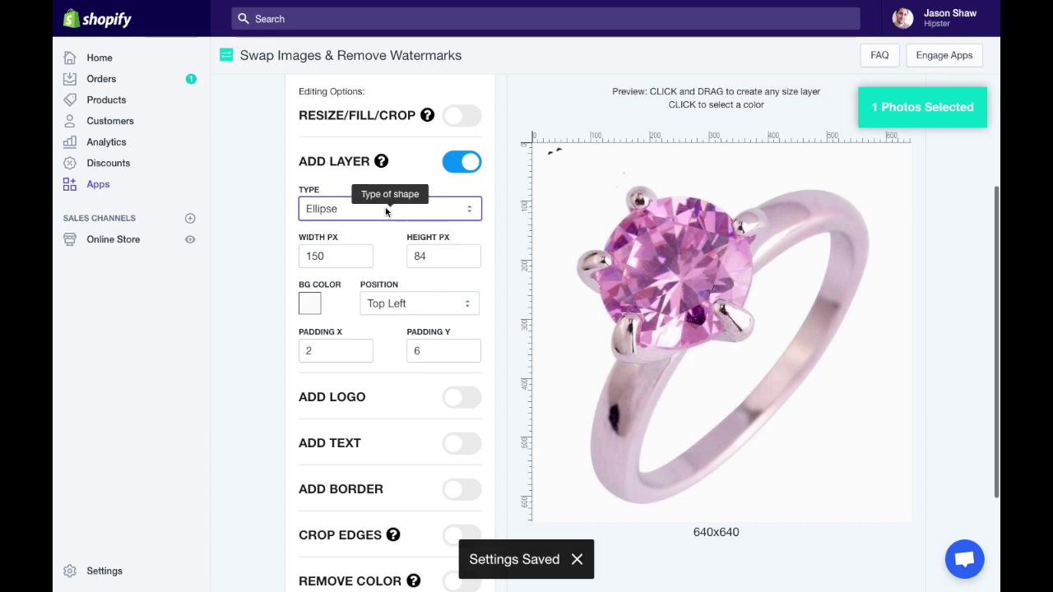
pyautogui.click(372, 208)
pyautogui.click(358, 196)
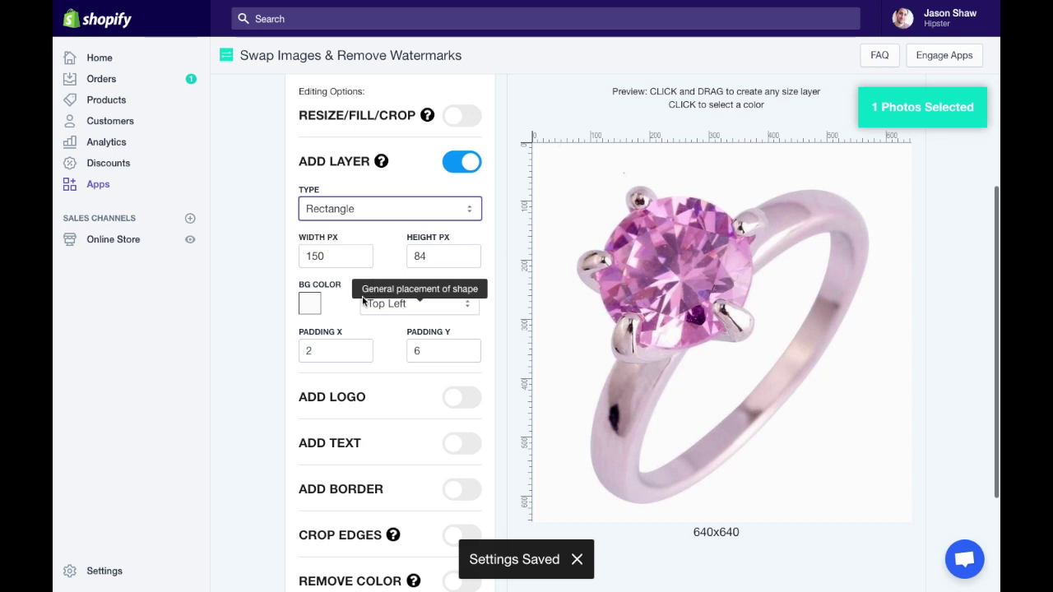
pyautogui.scroll(-1, 363, 301)
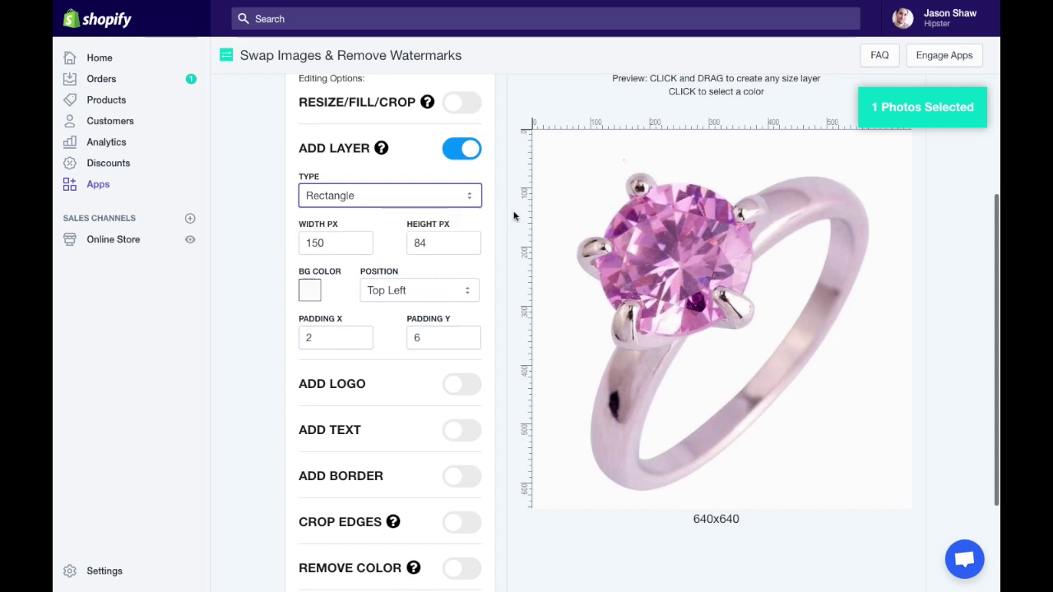
pyautogui.scroll(-3, 556, 243)
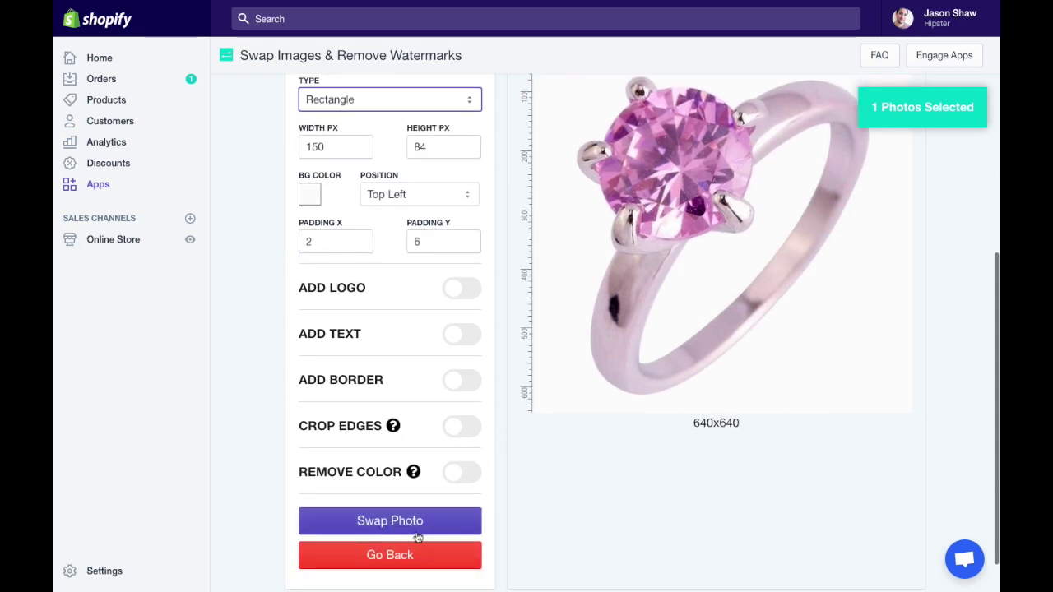
pyautogui.click(390, 524)
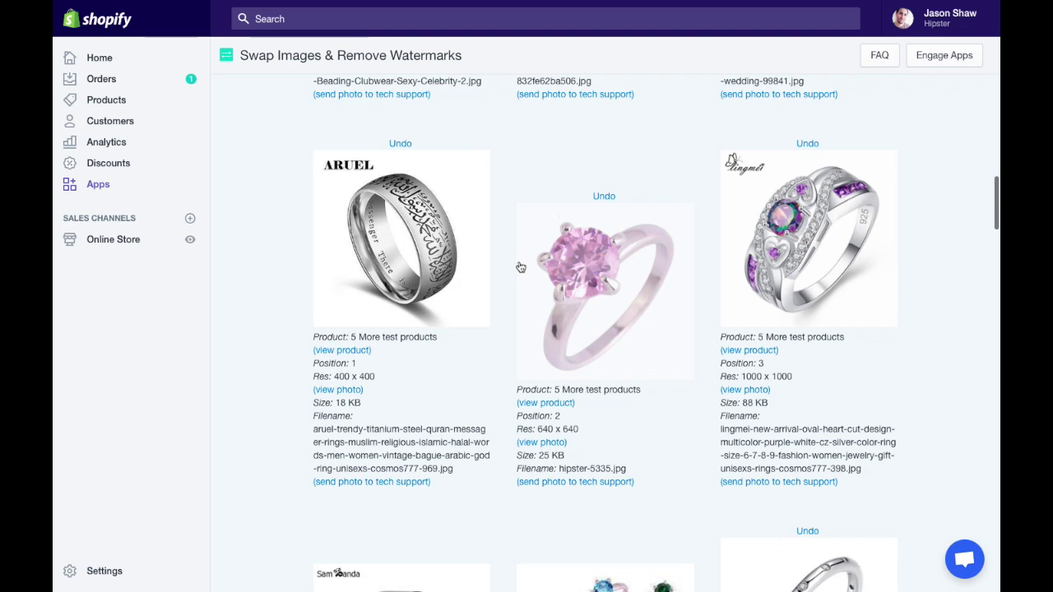
# Return to the top of the product grid and select the dress photo
pyautogui.scroll(8, 521, 267)
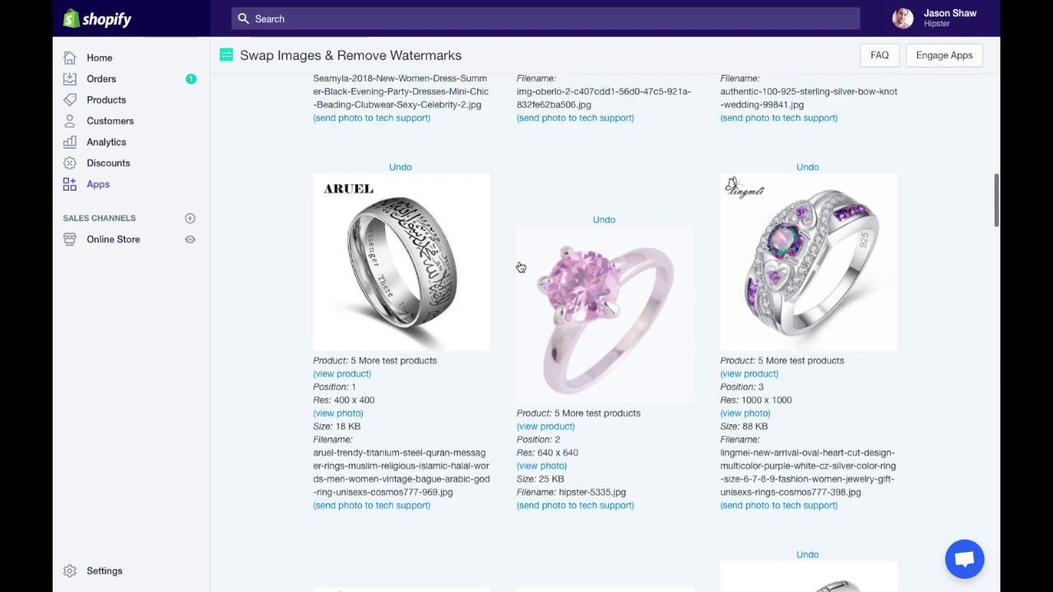
pyautogui.scroll(5, 521, 267)
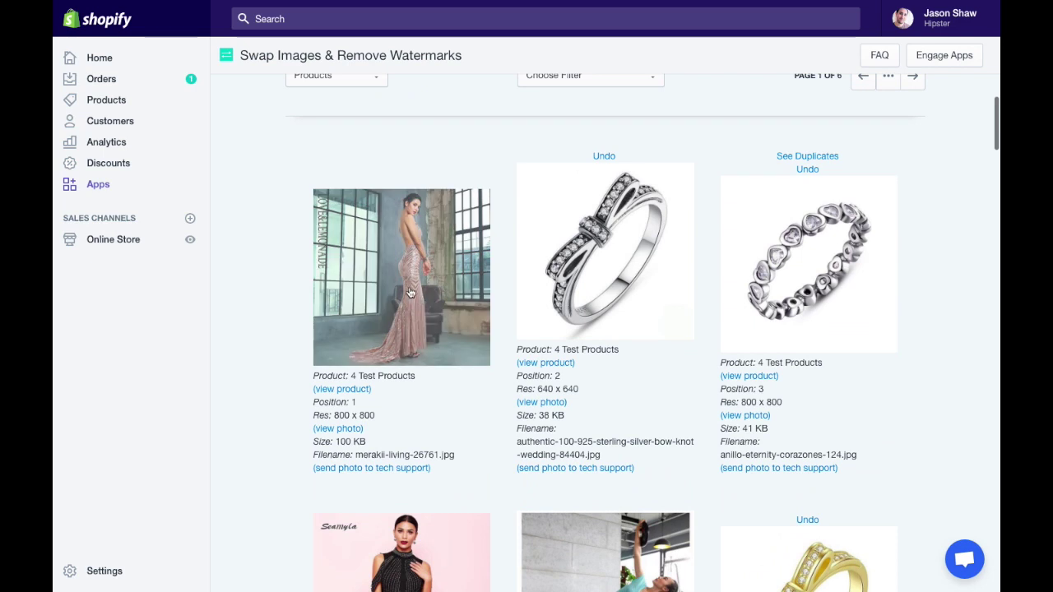
pyautogui.click(410, 293)
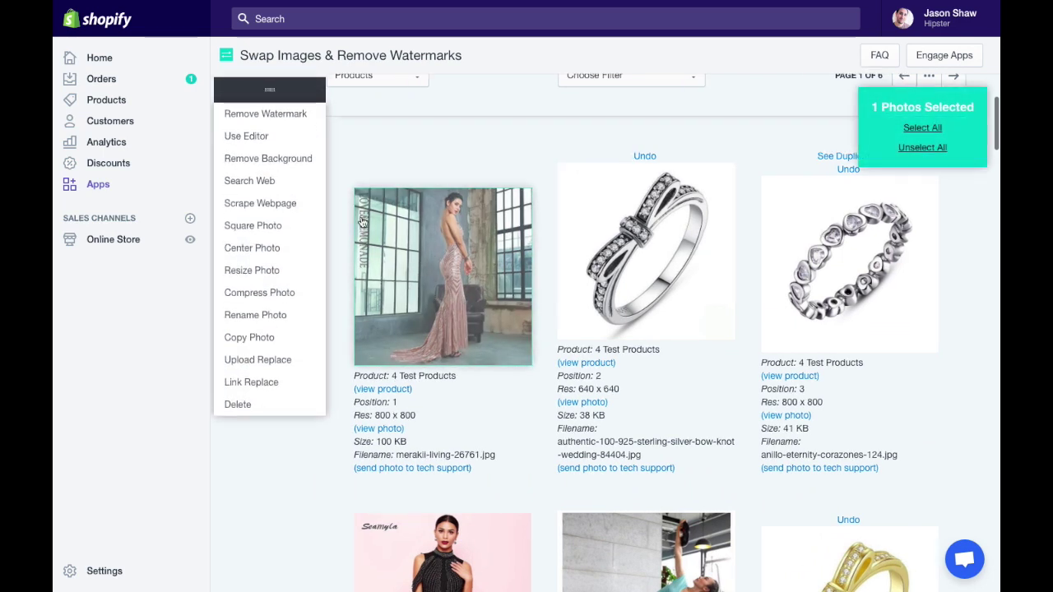
# Open the dress photo in the Swap Photo Editor with Add Layer switched off
pyautogui.click(266, 137)
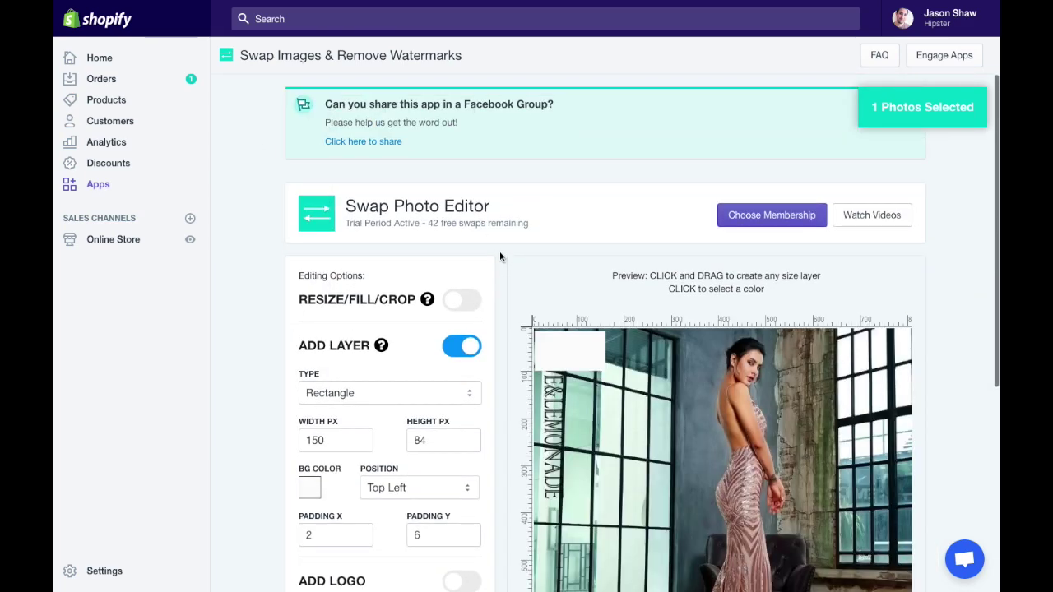
pyautogui.scroll(-3, 499, 251)
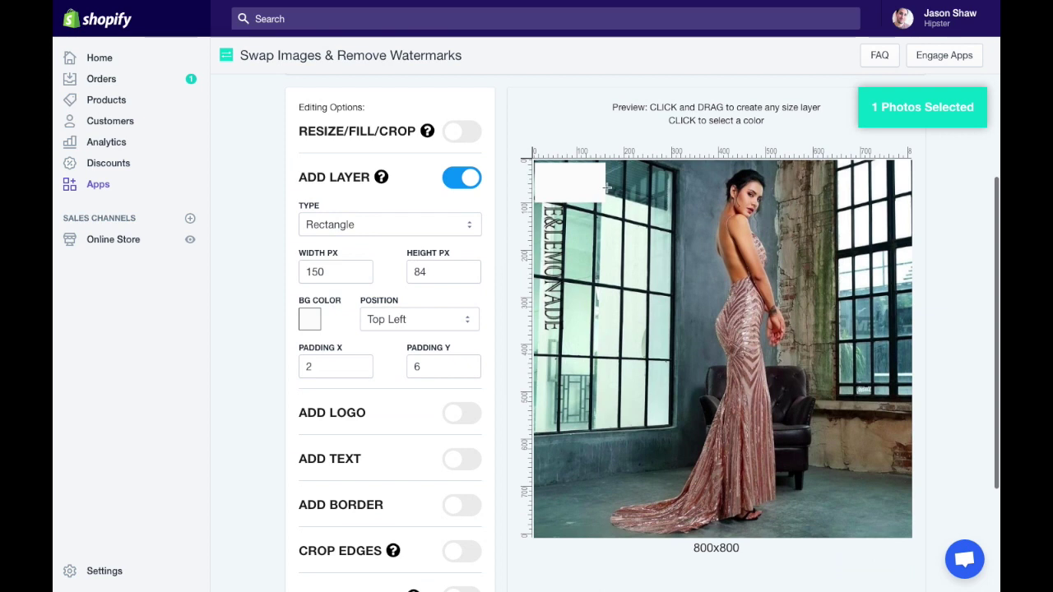
pyautogui.click(469, 181)
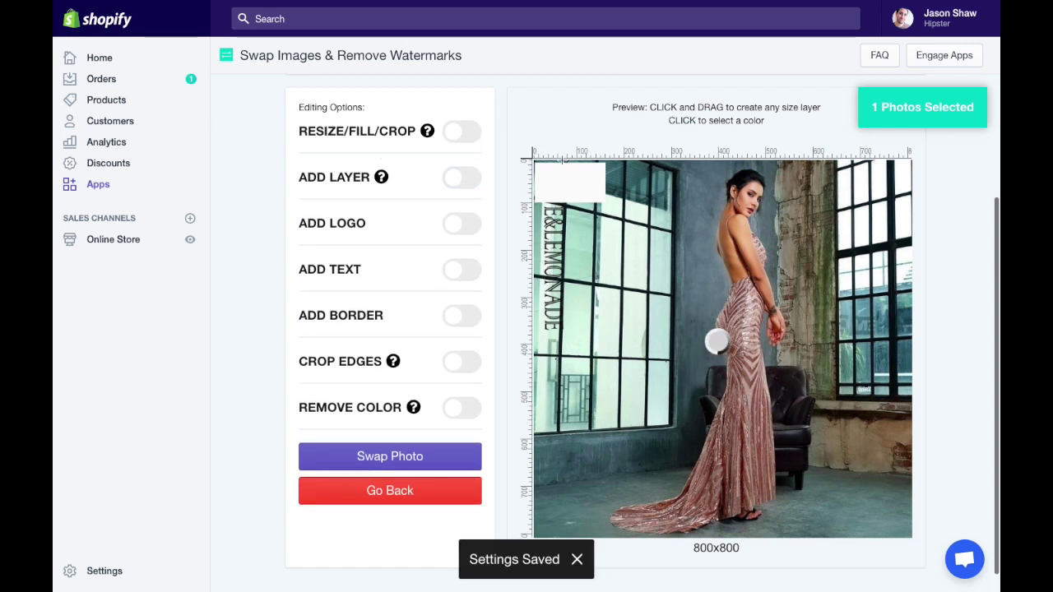
# Enable Crop Edges with Right 0px and Left 70px, then swap in the 730x800 dress photo
pyautogui.click(455, 362)
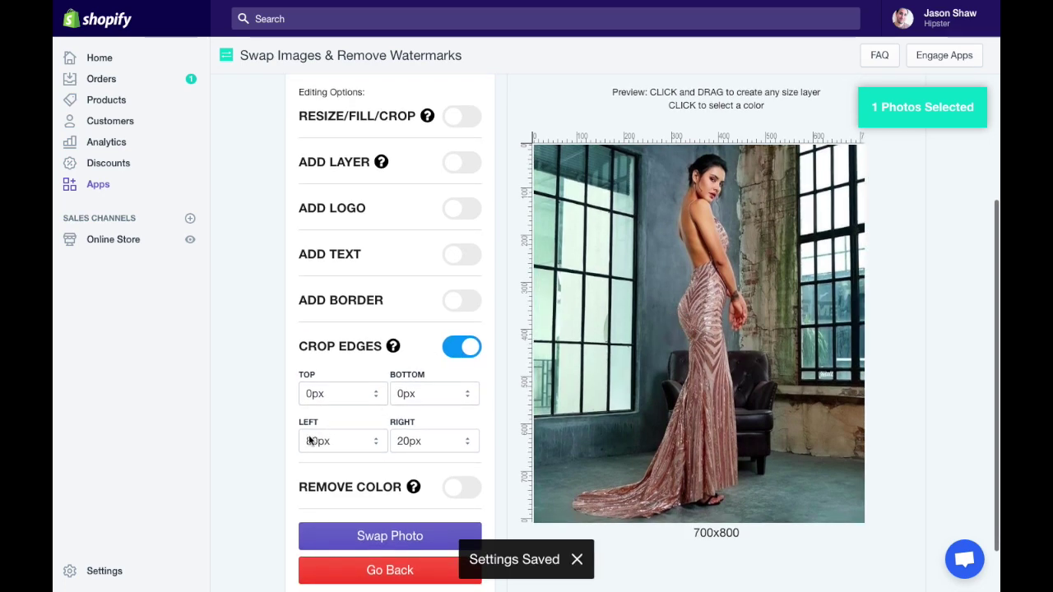
pyautogui.click(432, 443)
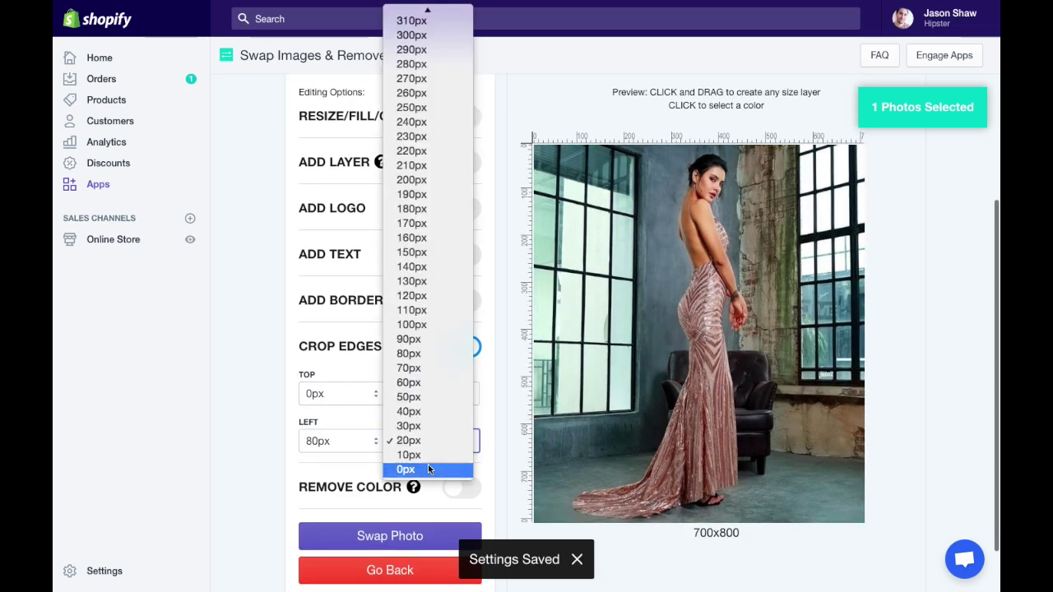
pyautogui.click(428, 465)
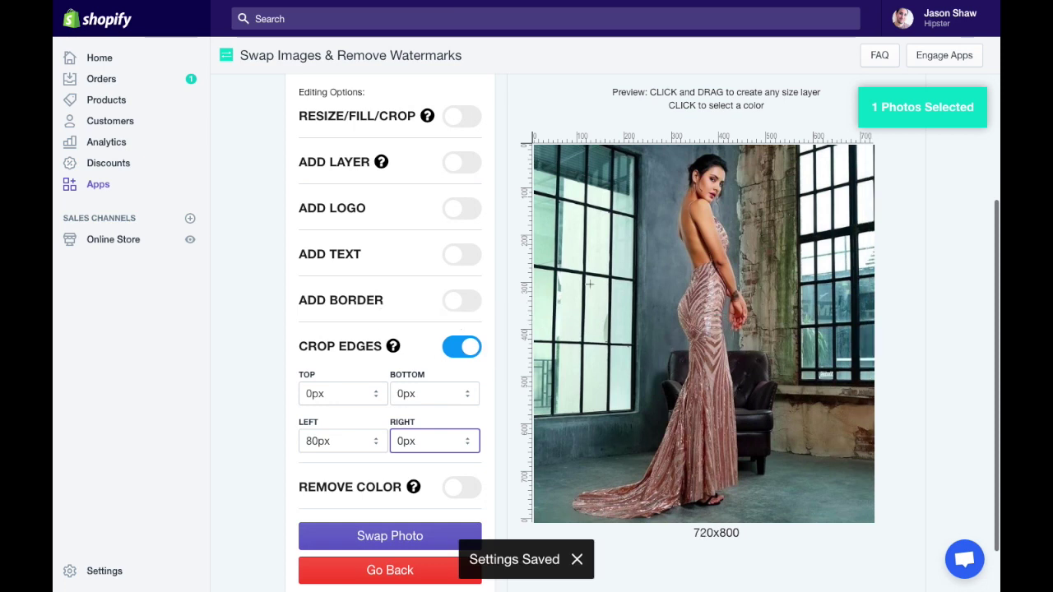
pyautogui.click(337, 443)
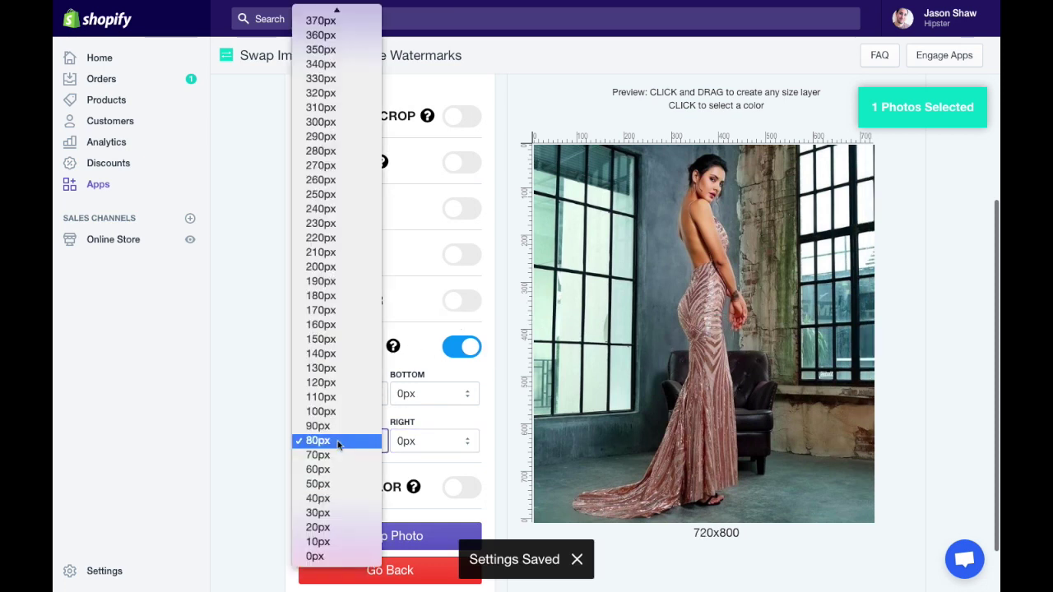
pyautogui.click(332, 499)
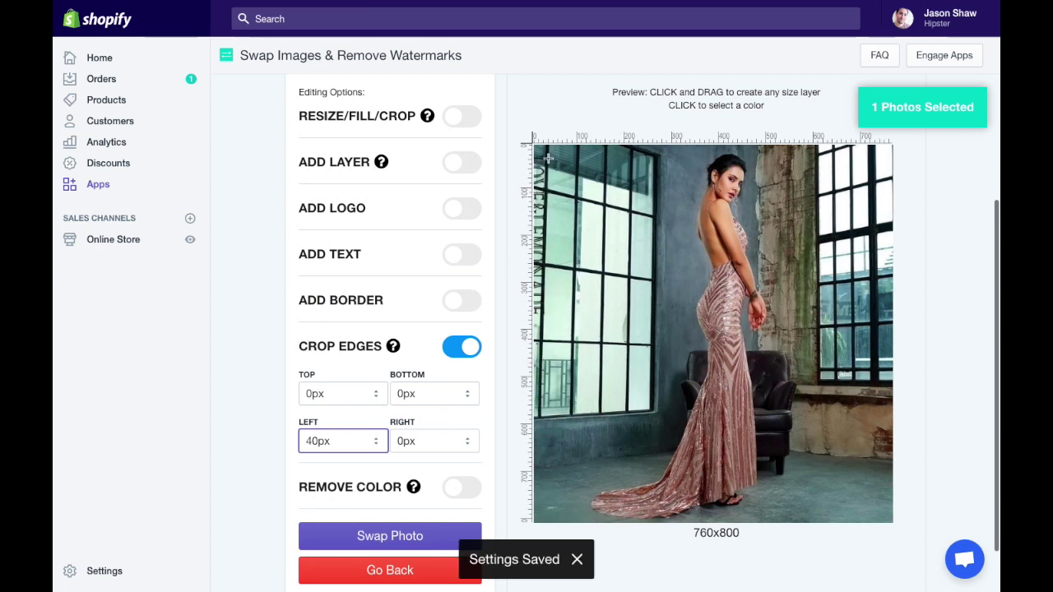
pyautogui.click(318, 441)
pyautogui.click(318, 397)
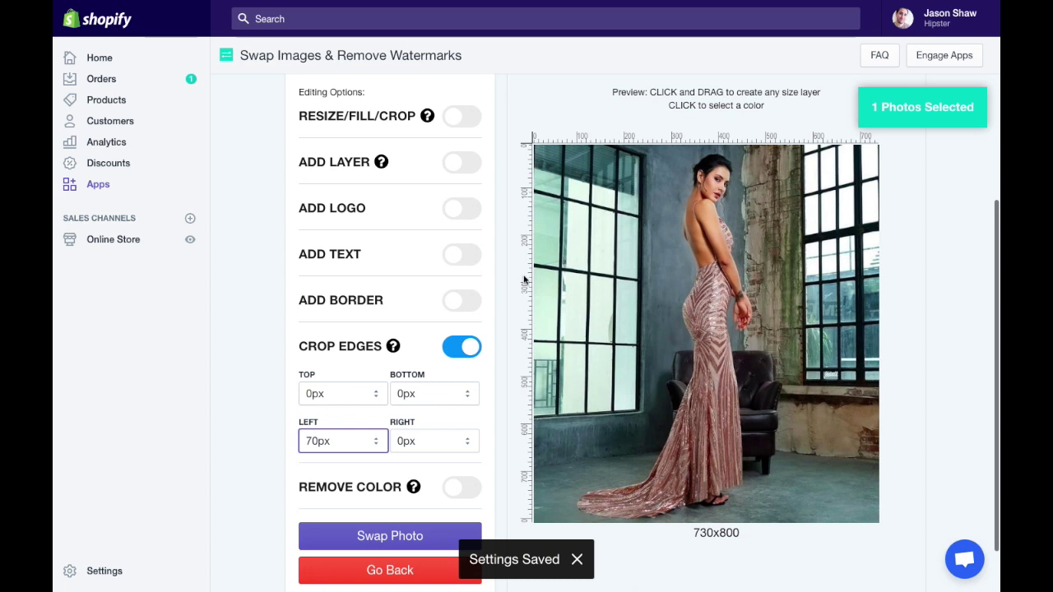
pyautogui.scroll(-1, 667, 378)
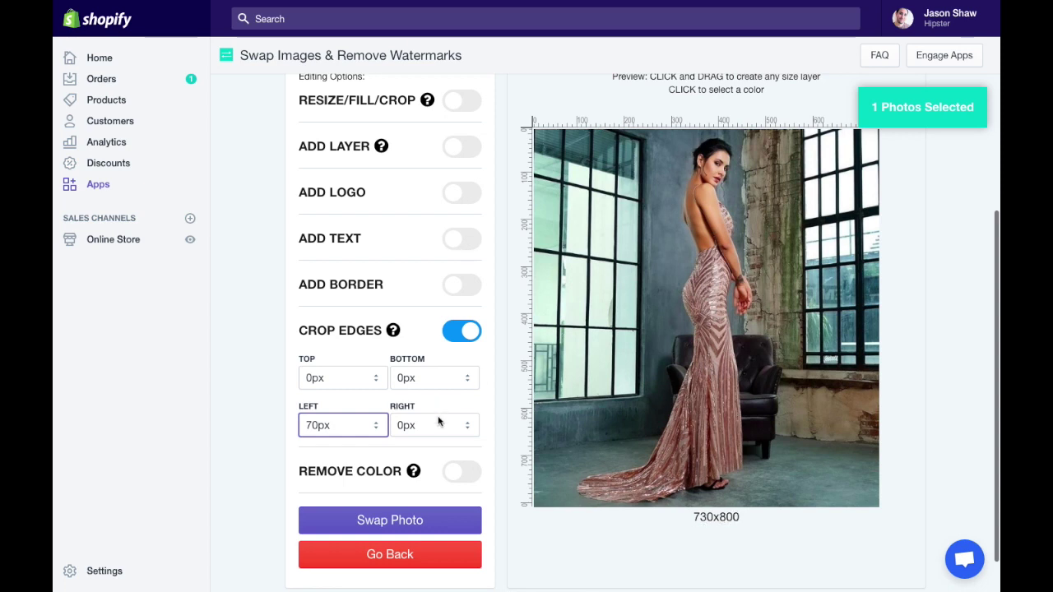
pyautogui.click(413, 525)
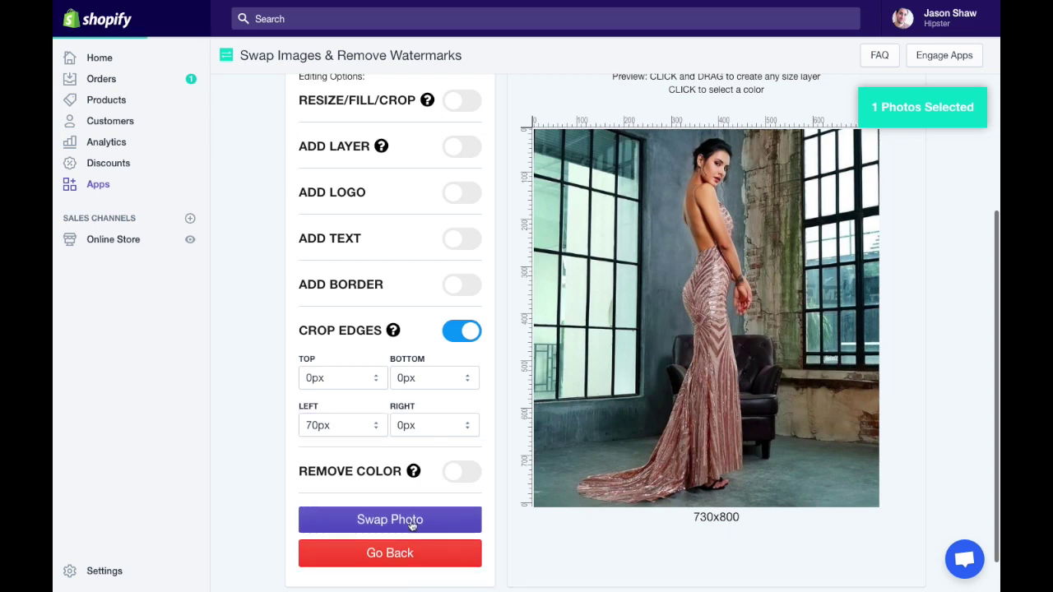